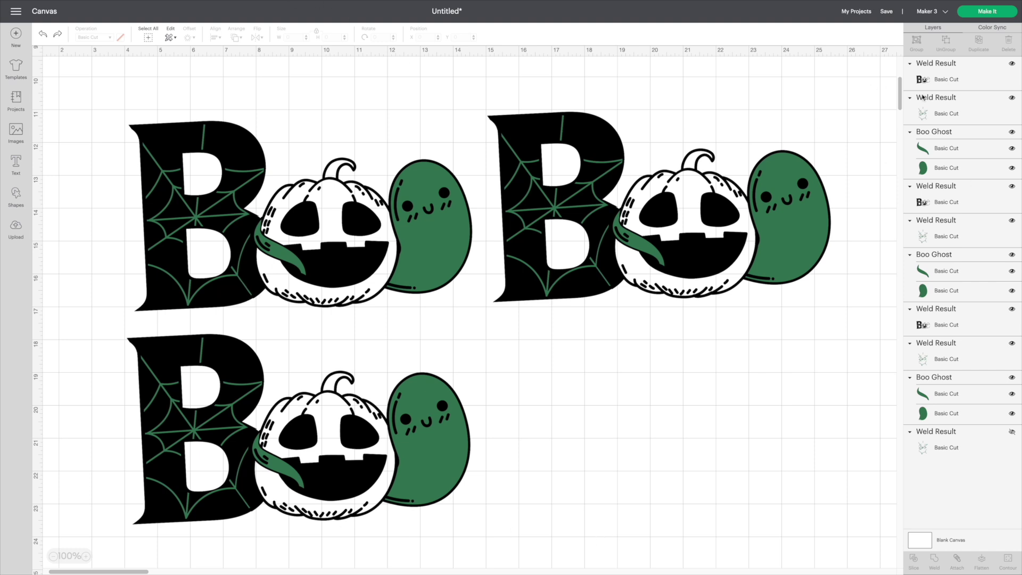
- Hide every layer of the two extra BOO designs, leaving only the upper-left design visible on the canvas
click(1012, 310)
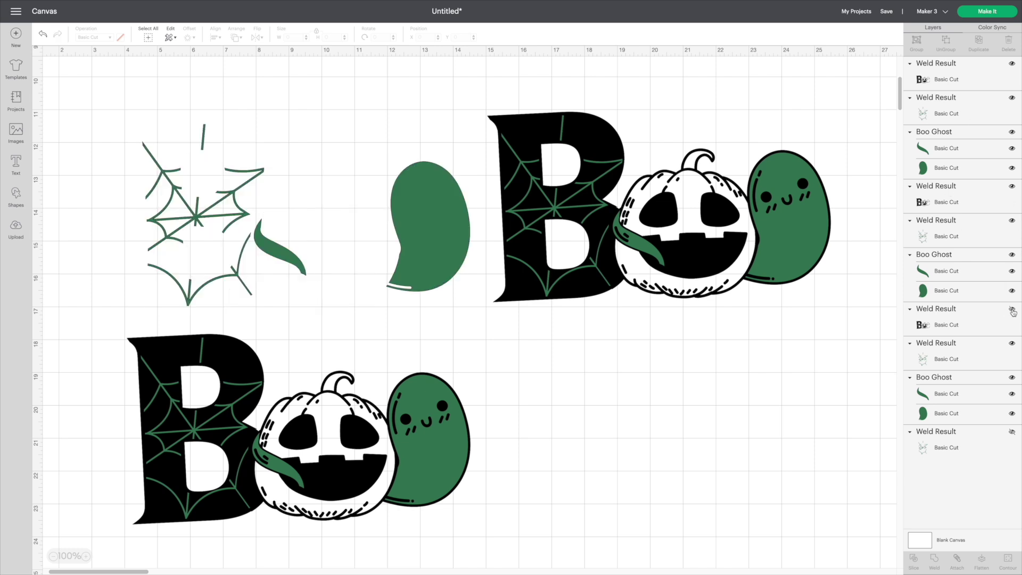
click(1012, 310)
click(1012, 64)
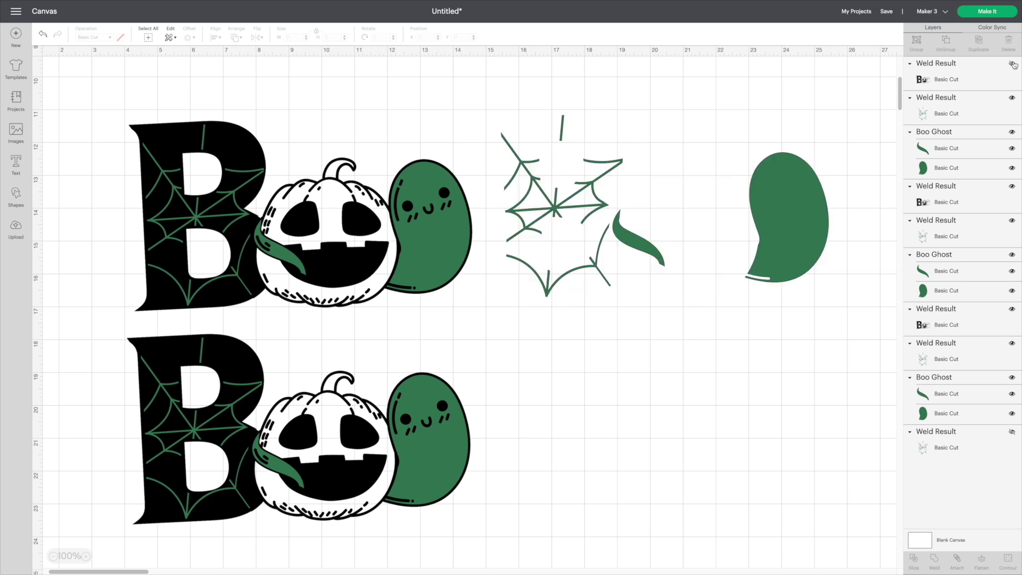
click(1012, 98)
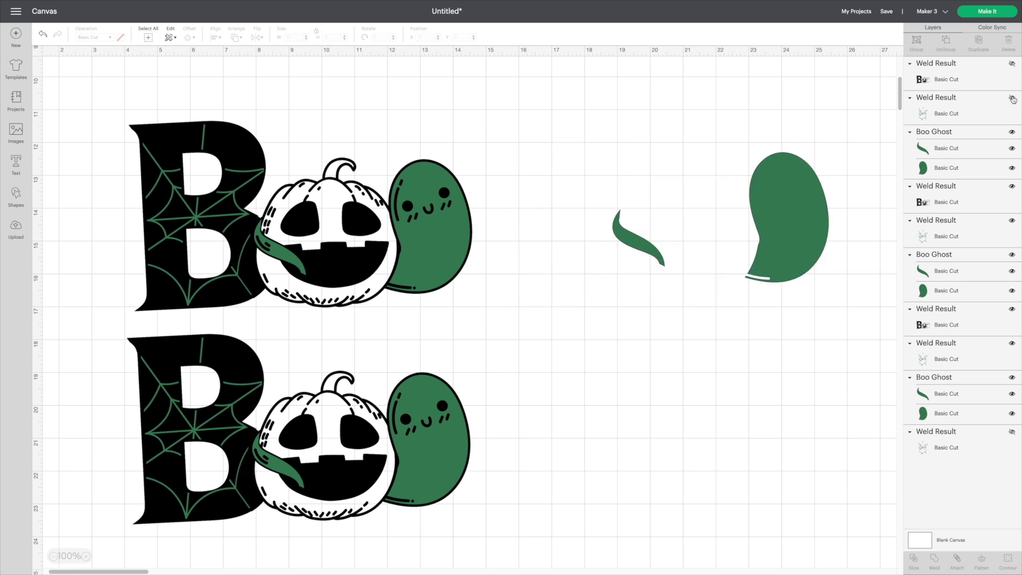
click(1012, 133)
click(1012, 186)
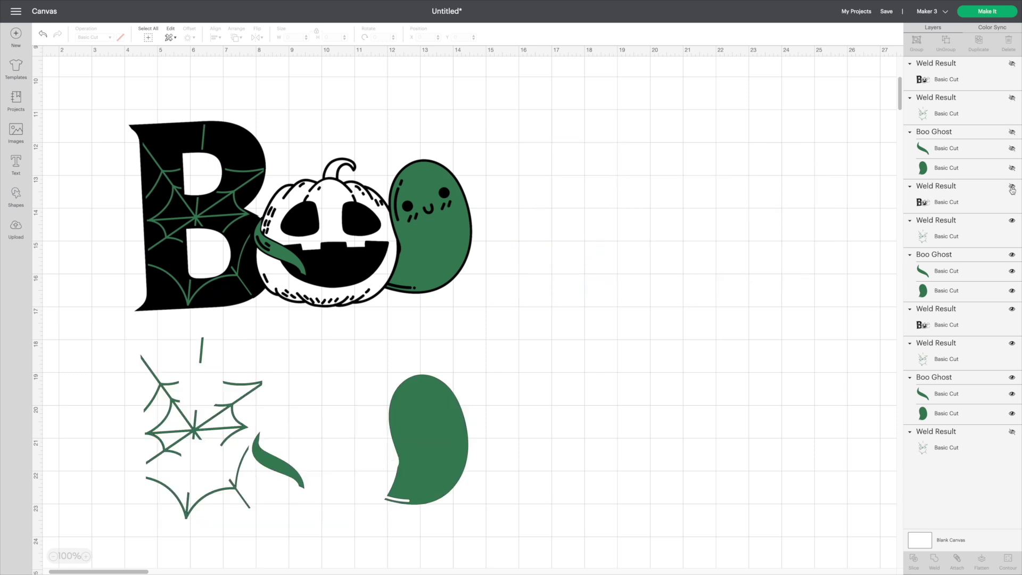
click(1012, 221)
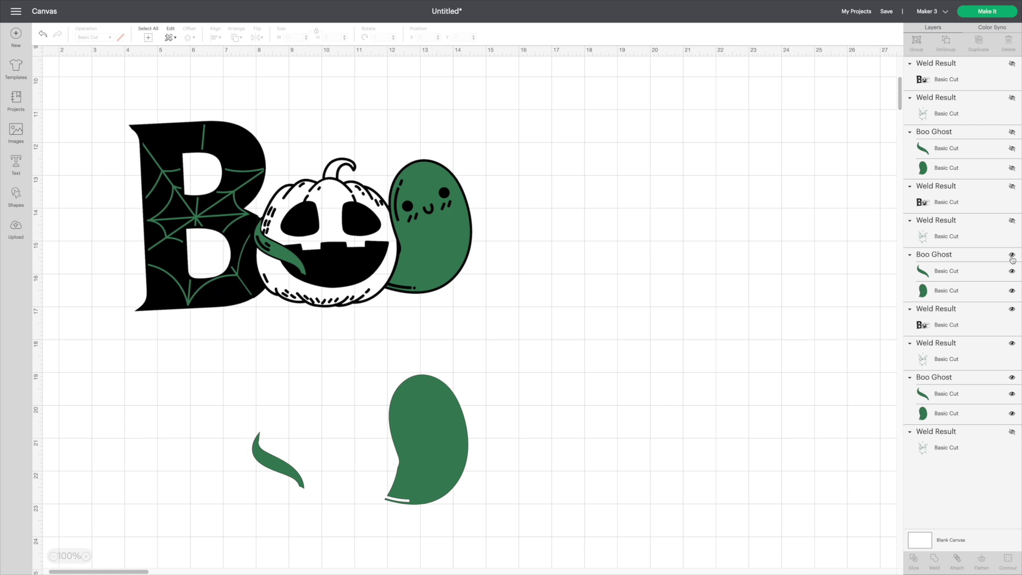
click(1012, 255)
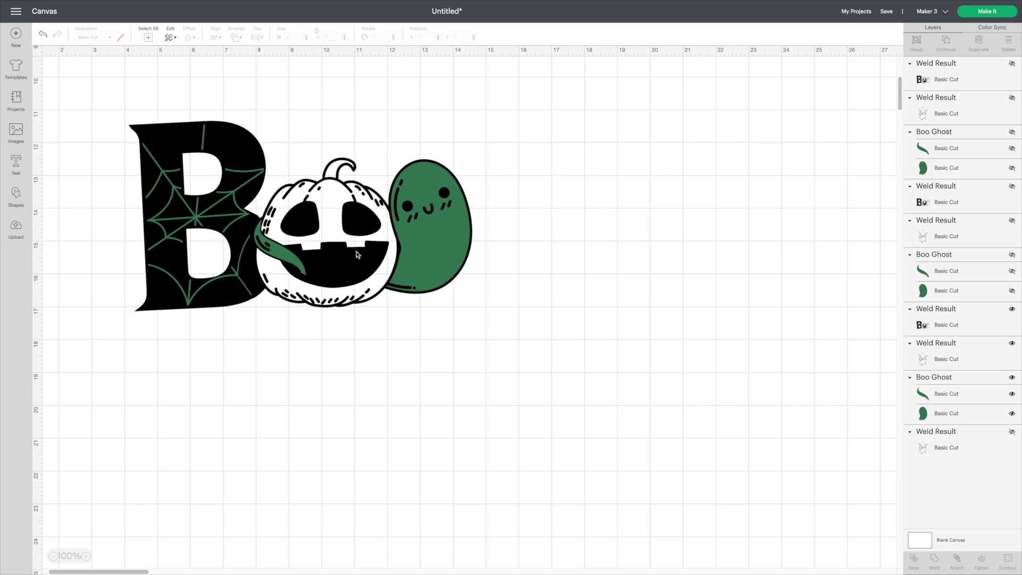
- Copy and paste the complete visible BOO design and place the duplicate below and to the right of the original
drag(102, 112, 520, 359)
right_click(445, 266)
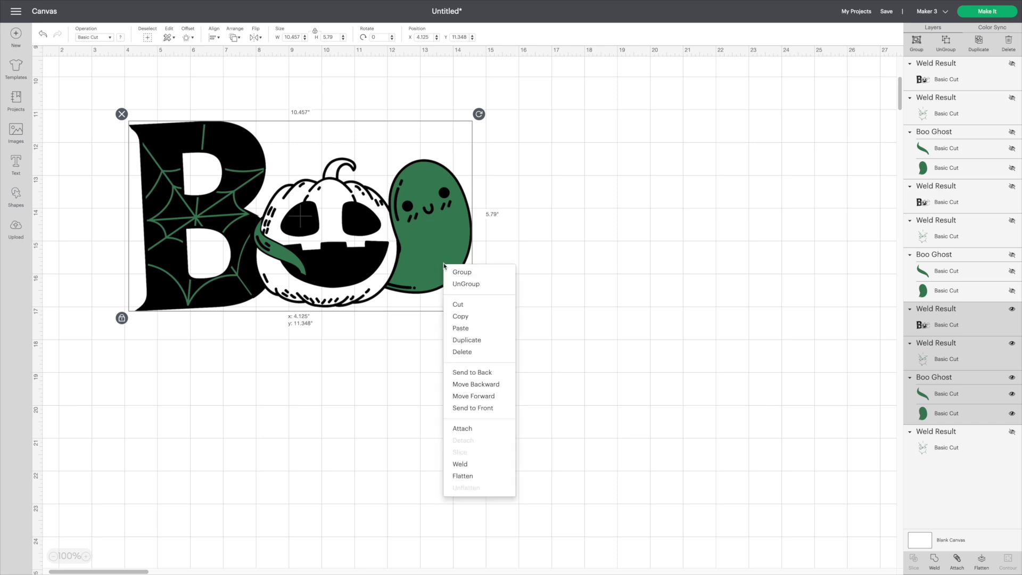
click(469, 317)
right_click(498, 326)
click(399, 326)
key(ctrl+v)
drag(248, 302, 638, 434)
- Recolor all layers of the upper-left BOO design black and weld them into one solid shape
drag(95, 105, 498, 347)
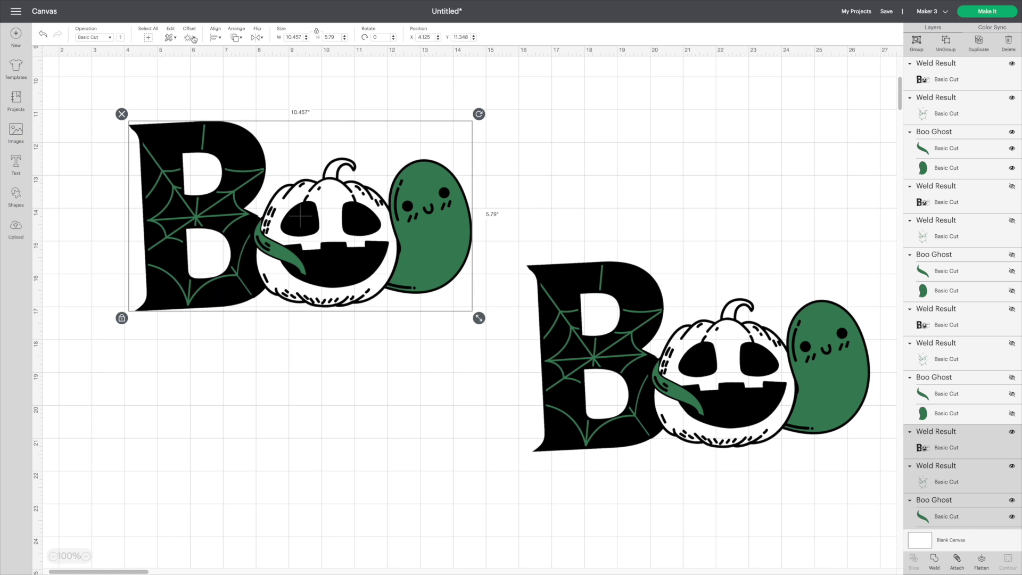
click(110, 37)
click(122, 38)
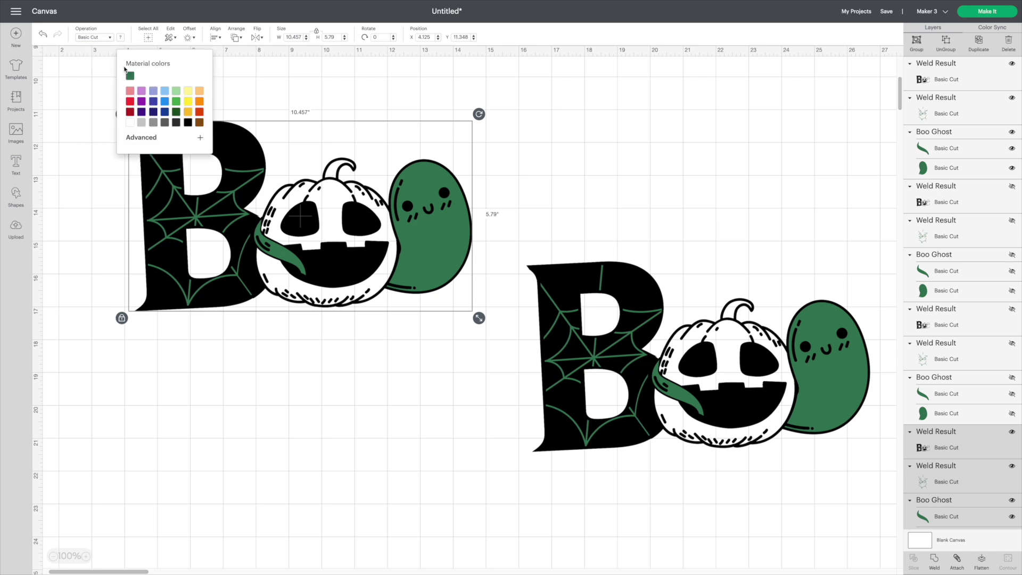
click(187, 123)
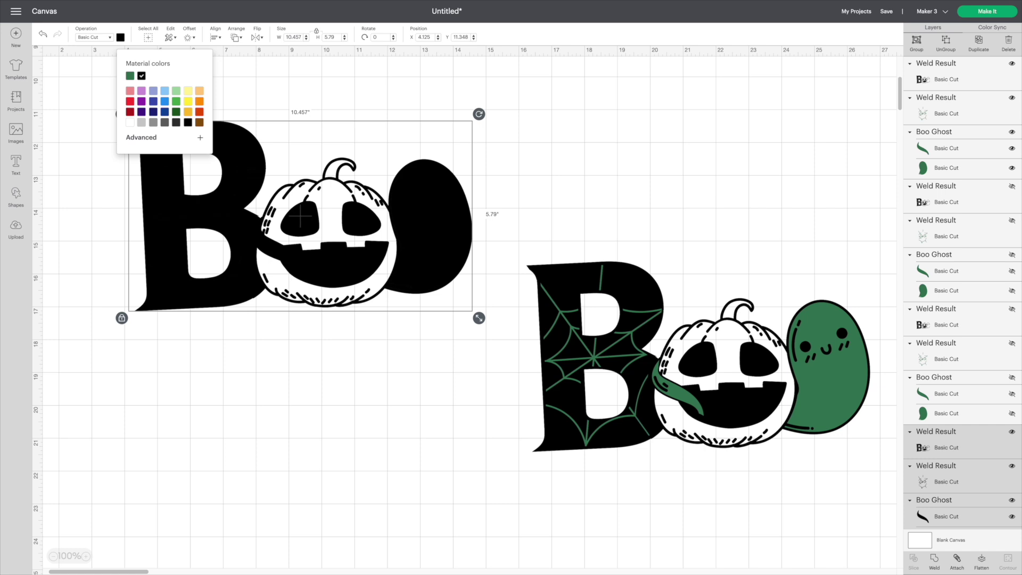
click(933, 562)
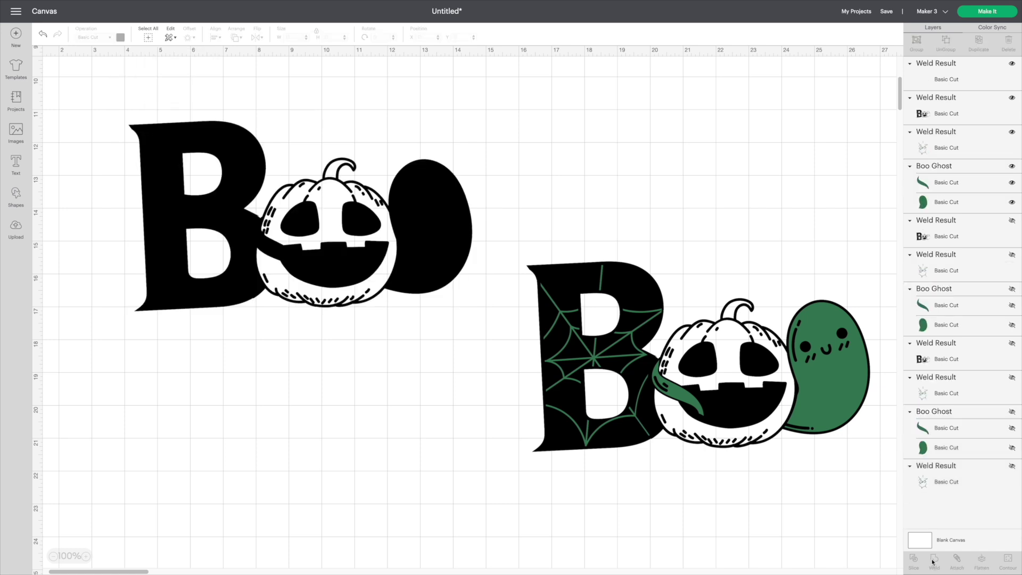
- Slice the green spider web layer with the black BOO layer of the lower-right design
drag(675, 385, 604, 407)
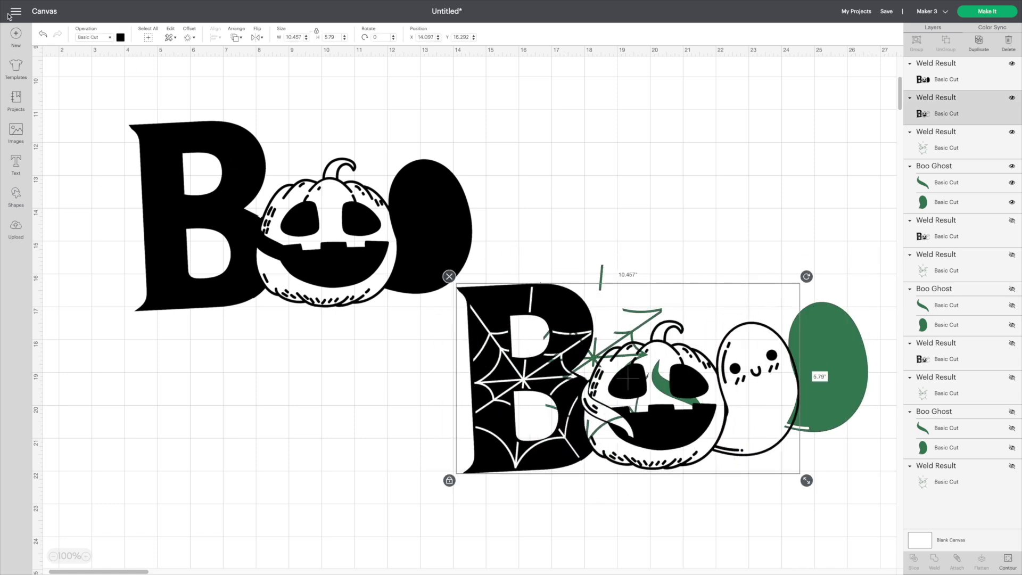
click(42, 35)
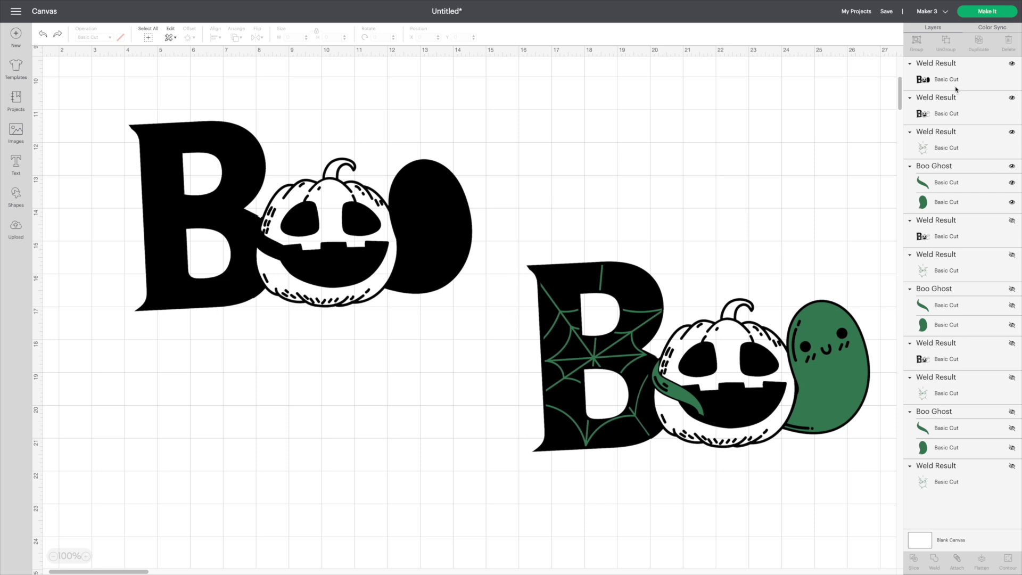
click(940, 149)
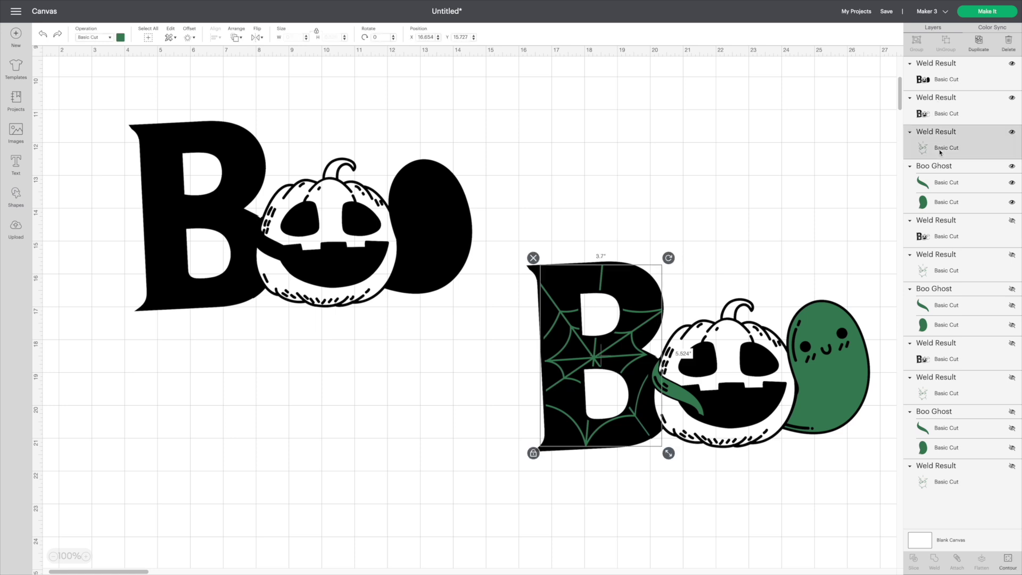
shift+click(948, 115)
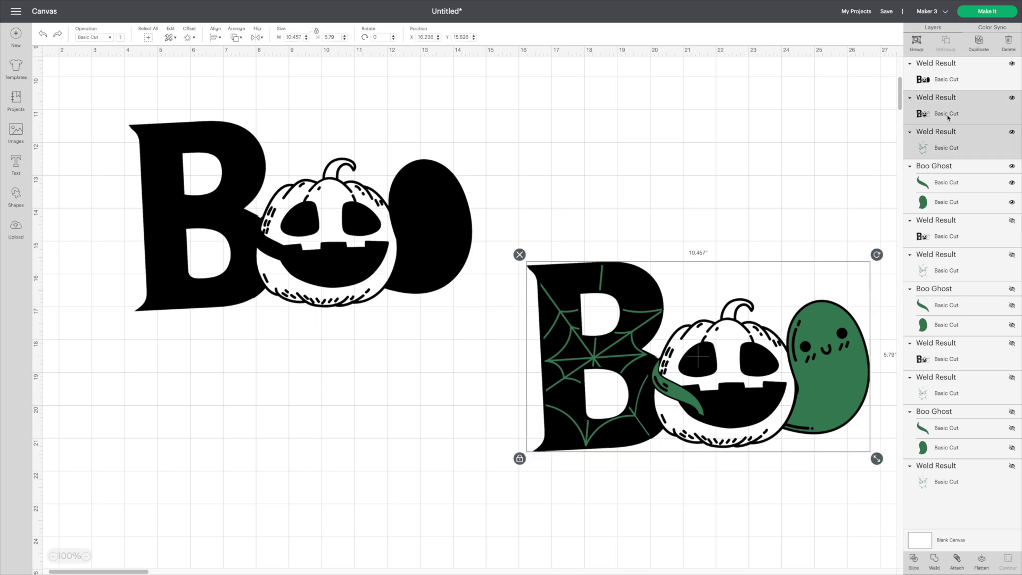
click(914, 558)
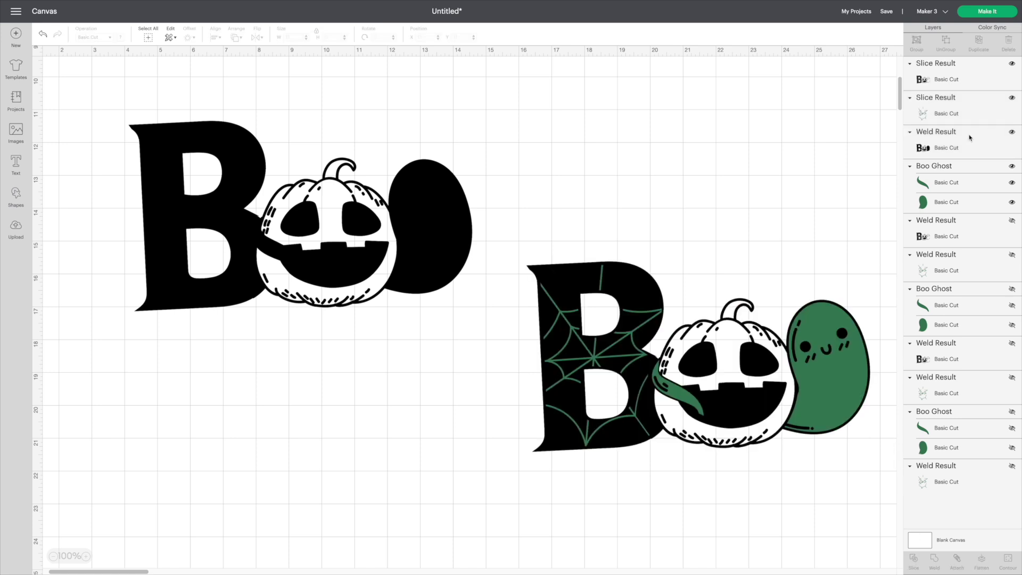
- Try to weld the green ghost arm to the black layer of the lower-right design, and undo the weld
click(948, 184)
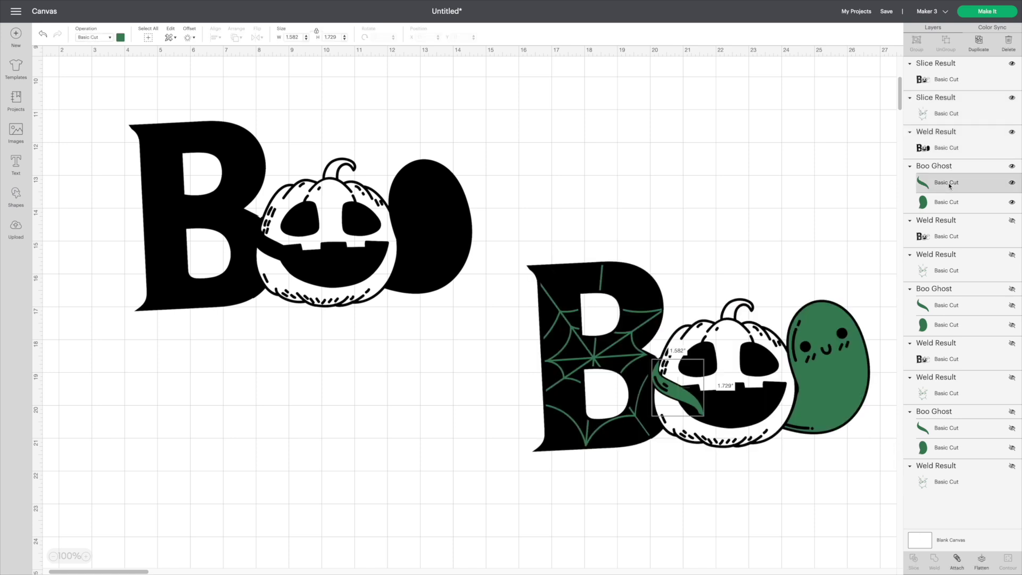
shift+click(940, 149)
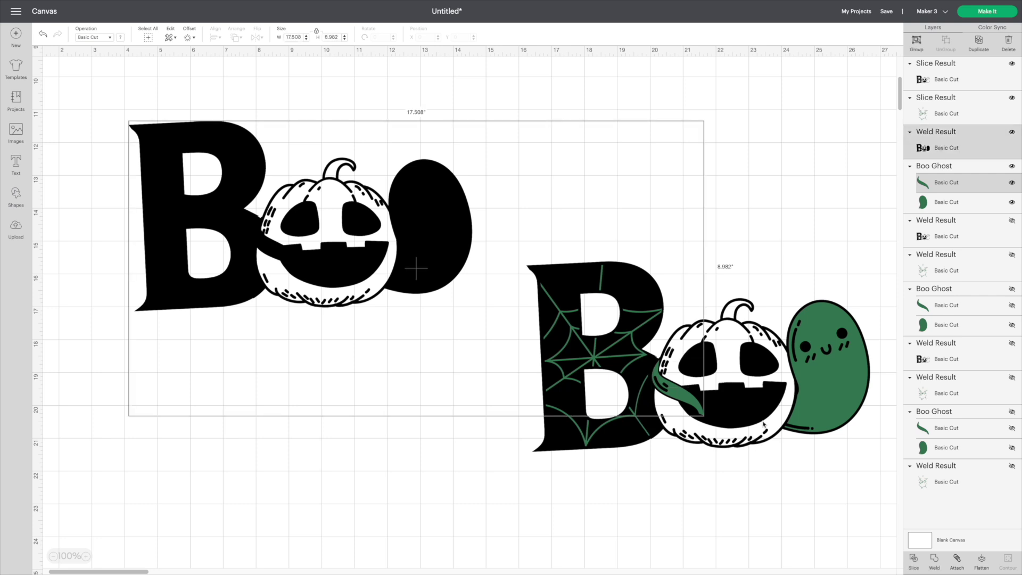
click(948, 189)
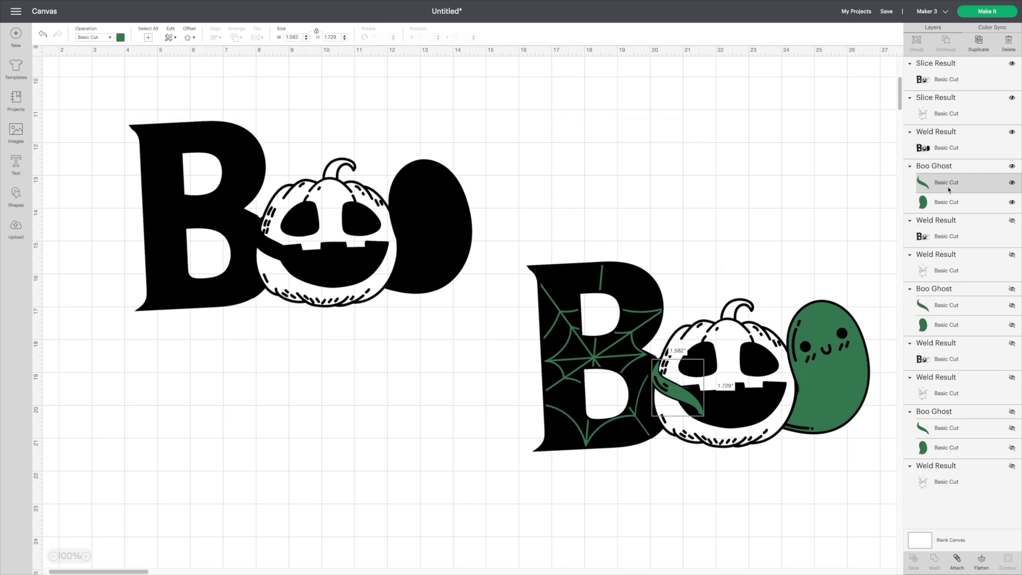
shift+click(958, 78)
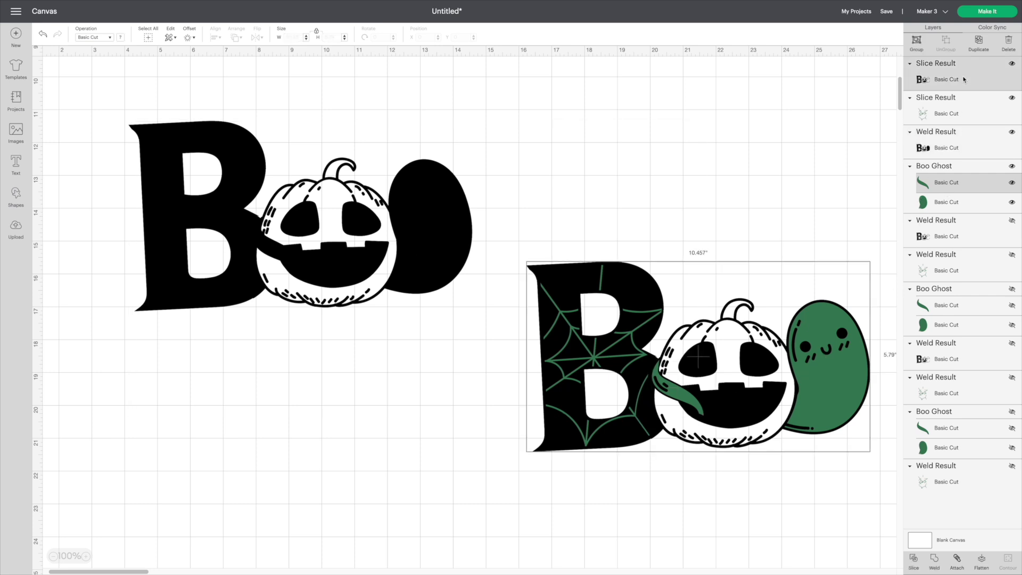
click(936, 561)
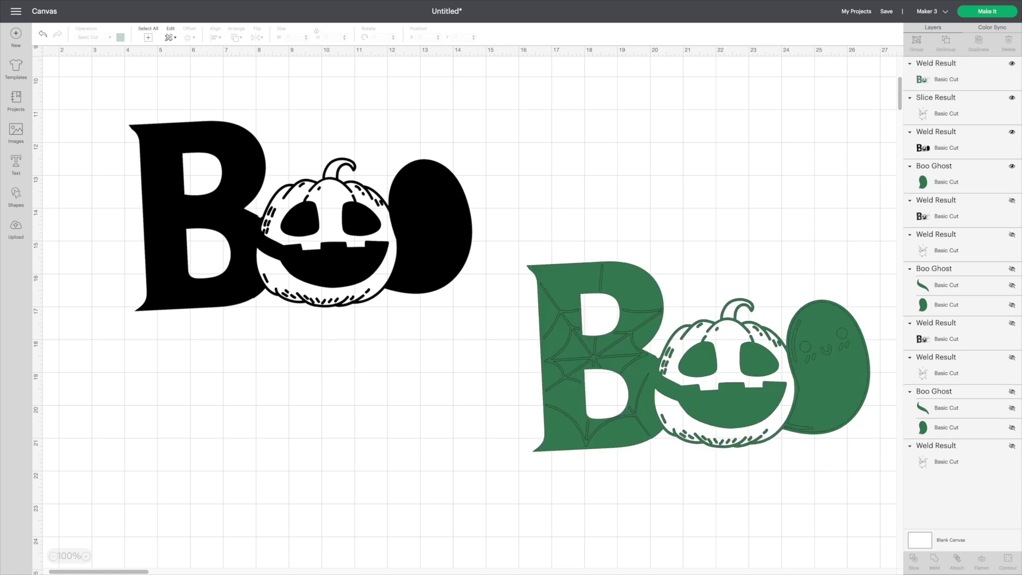
click(42, 34)
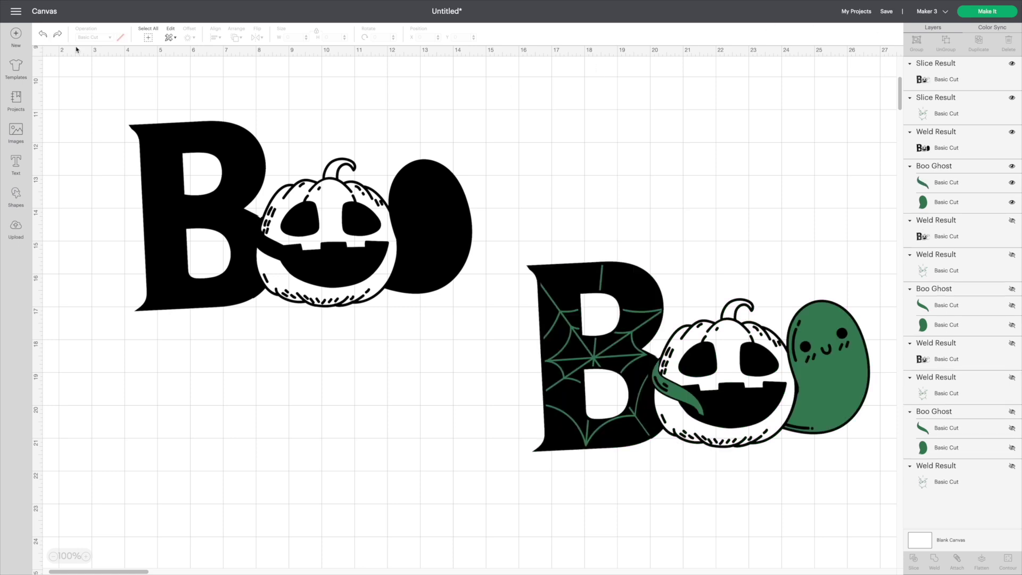
- Slice the green ghost arm with the black BOO layer of the lower-right design
click(936, 183)
shift+click(922, 79)
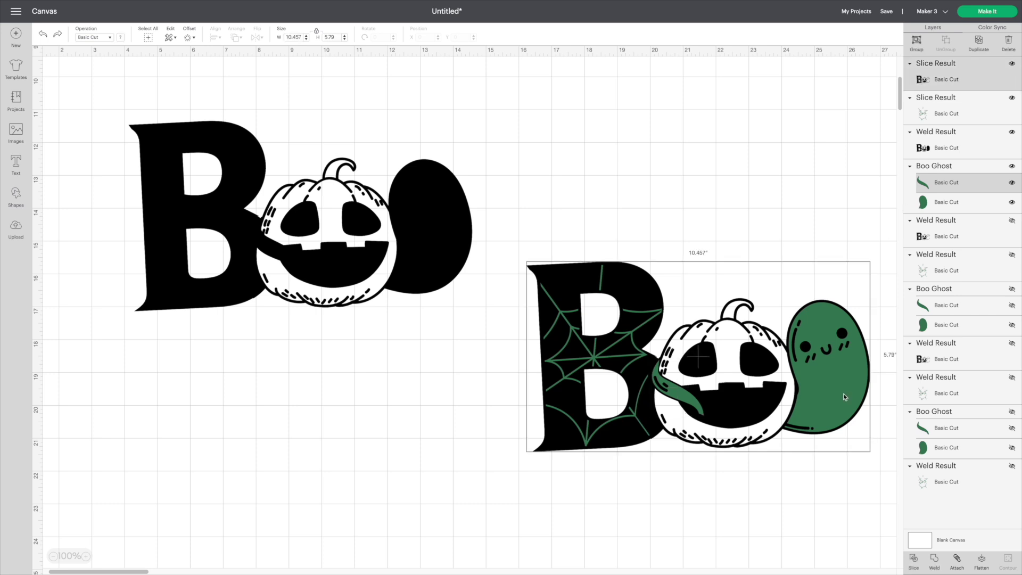
click(915, 569)
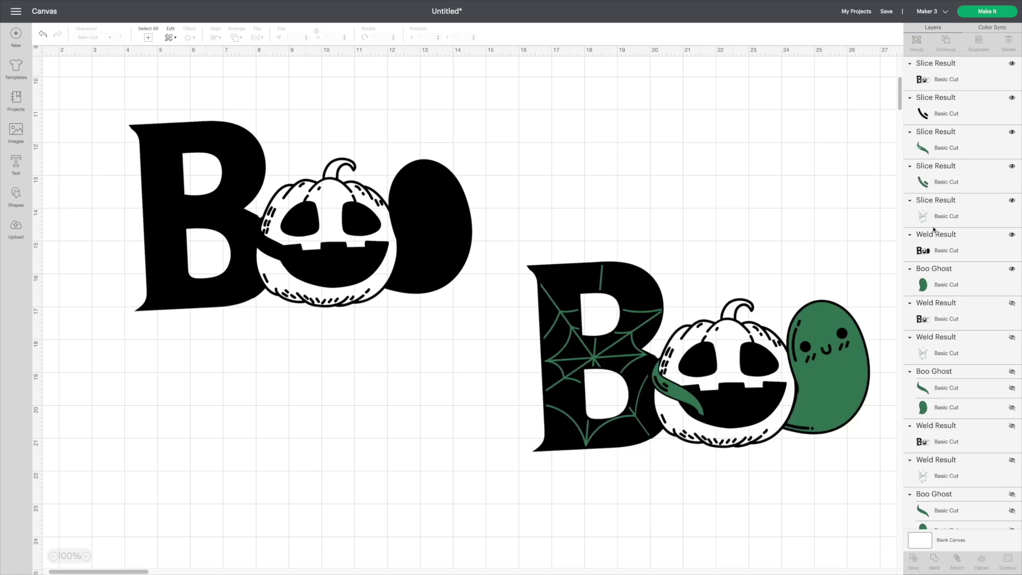
- Slice the green ghost body with the black BOO layer of the lower-right design
click(943, 283)
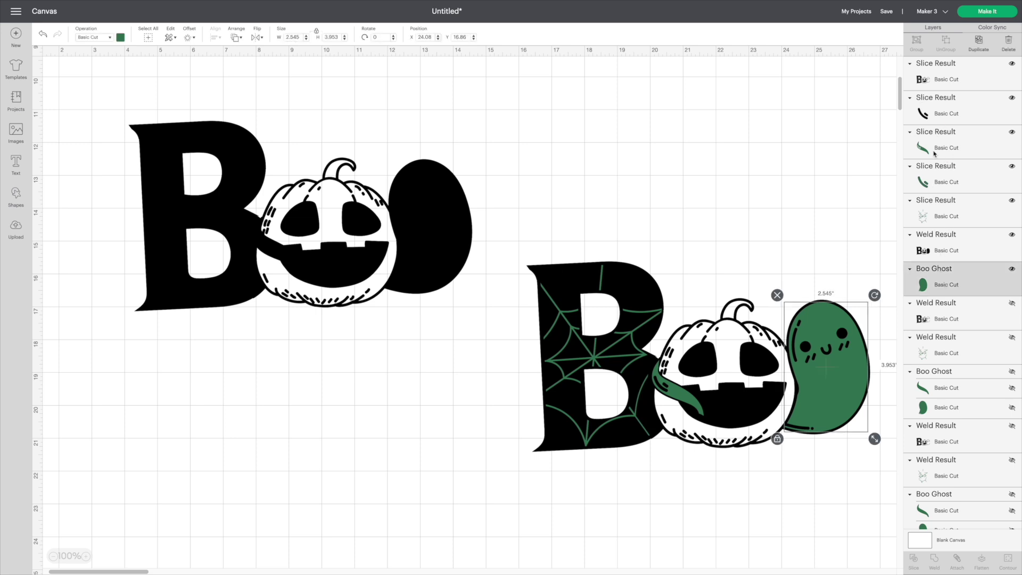
shift+click(930, 252)
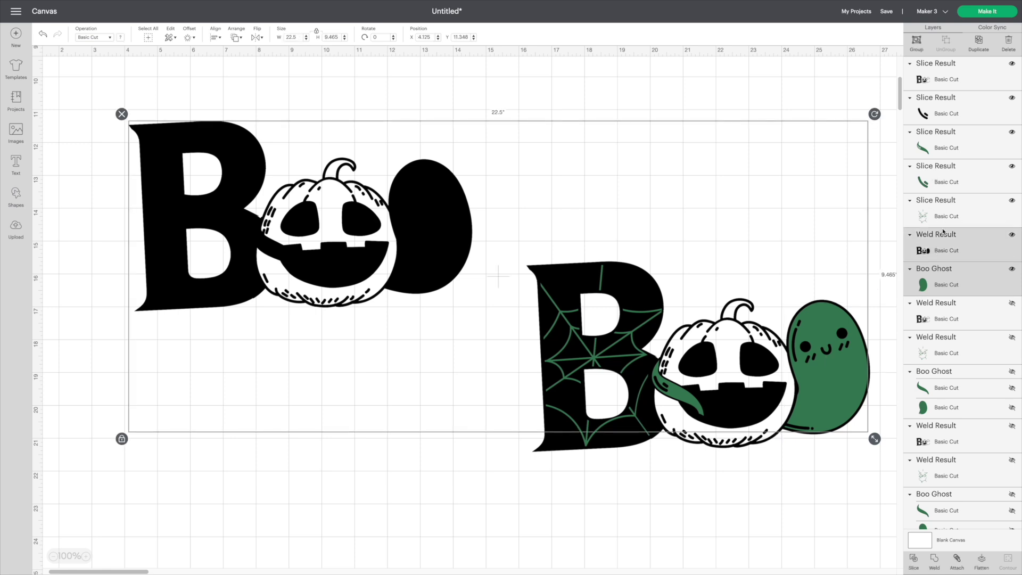
click(945, 232)
click(948, 274)
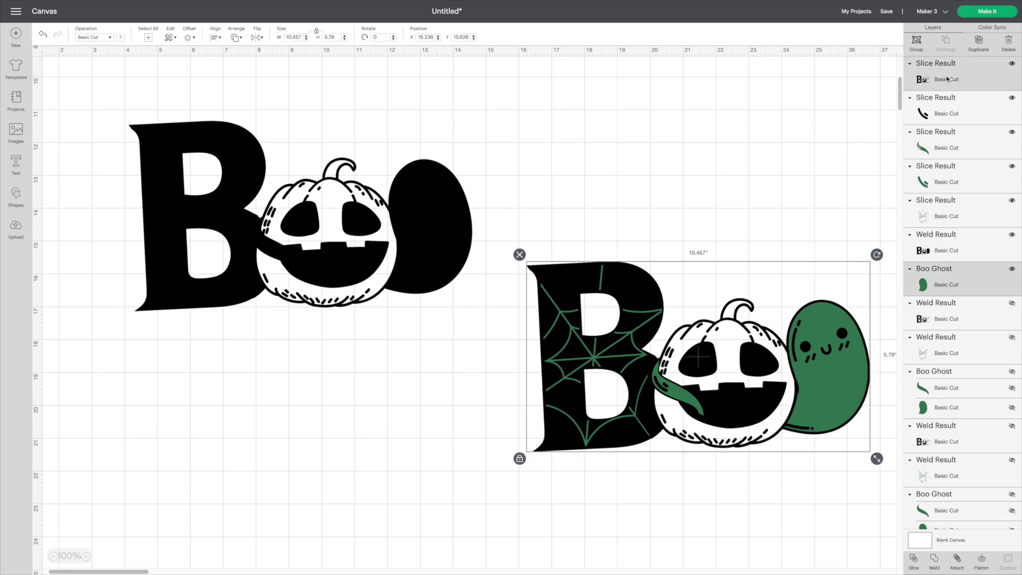
click(916, 568)
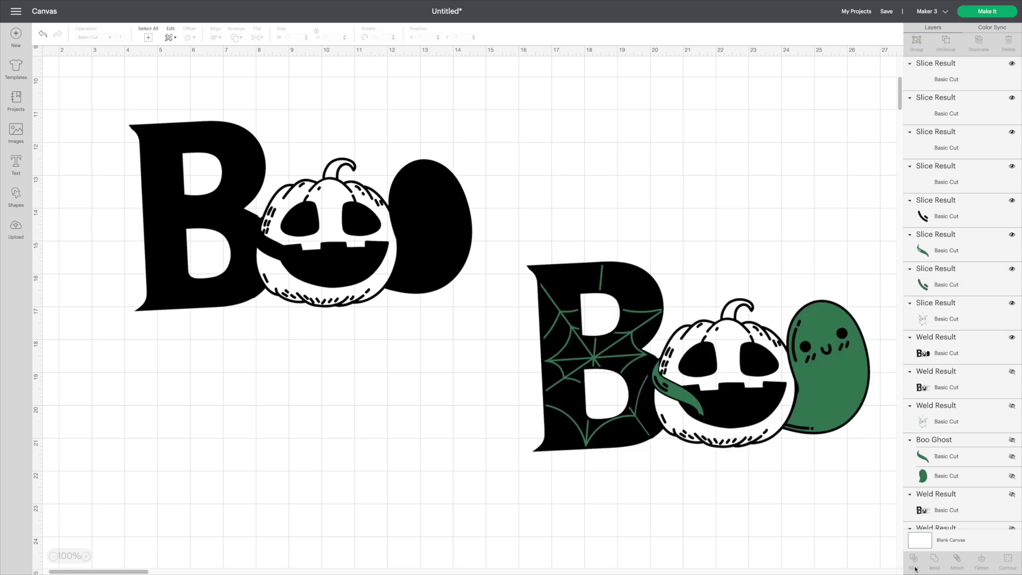
- Attach the sliced green ghost body, ghost arm and spider web pieces to each other
click(967, 154)
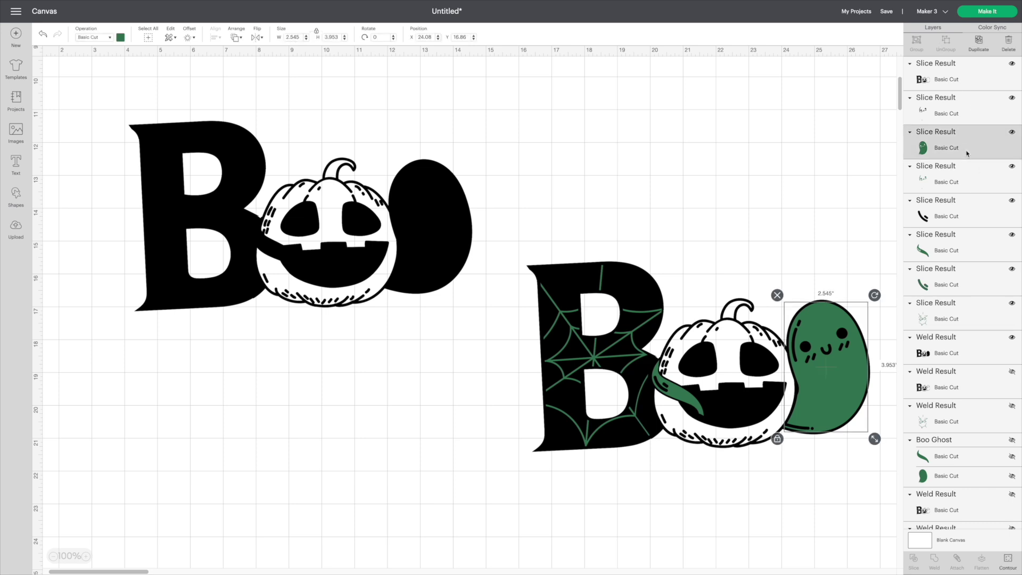
shift+click(942, 320)
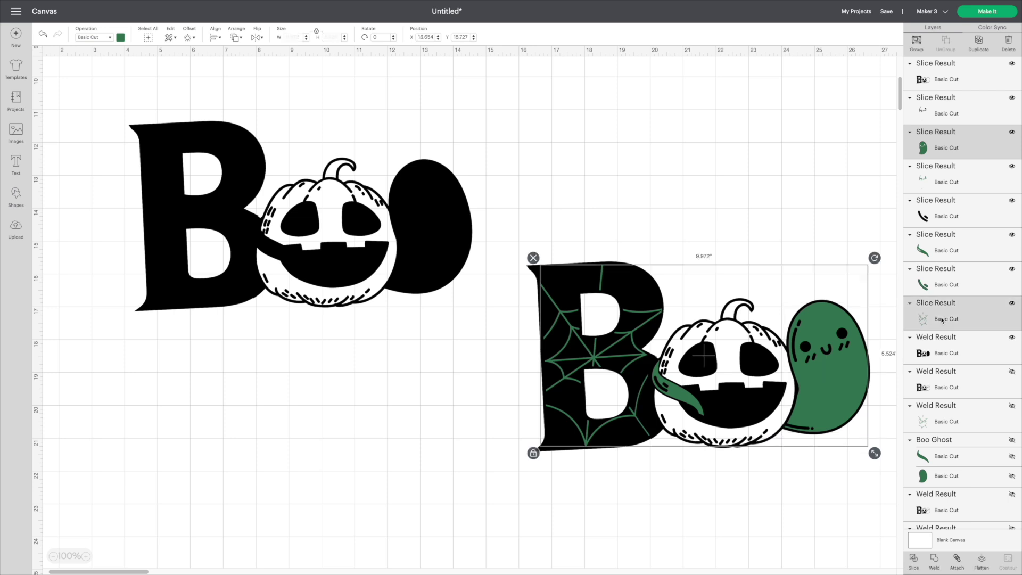
shift+click(936, 239)
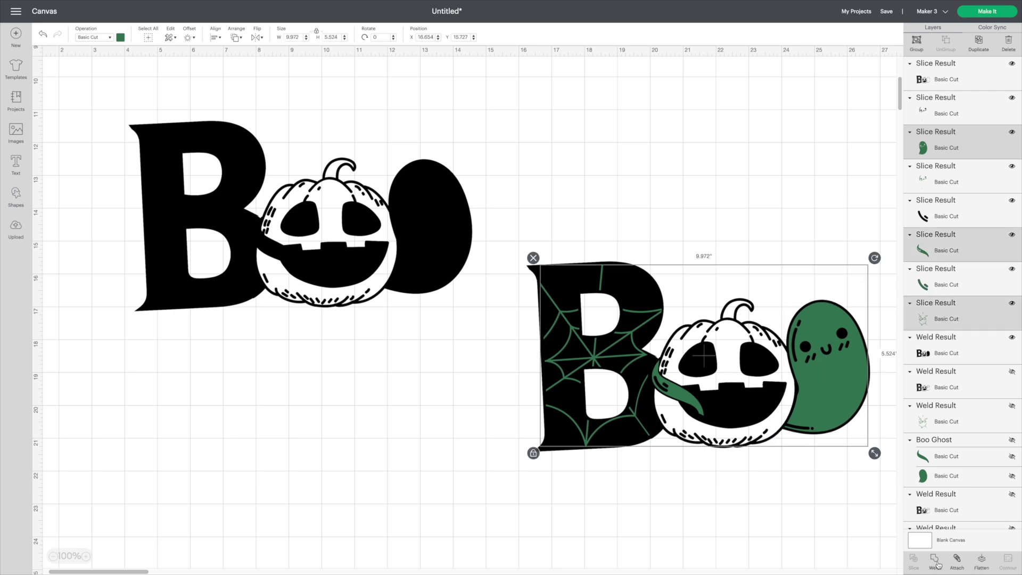
click(956, 560)
- Move the attached green pieces onto the solid black BOO shape, aligning them at about X 4.529, Y 11.449
drag(817, 413, 444, 475)
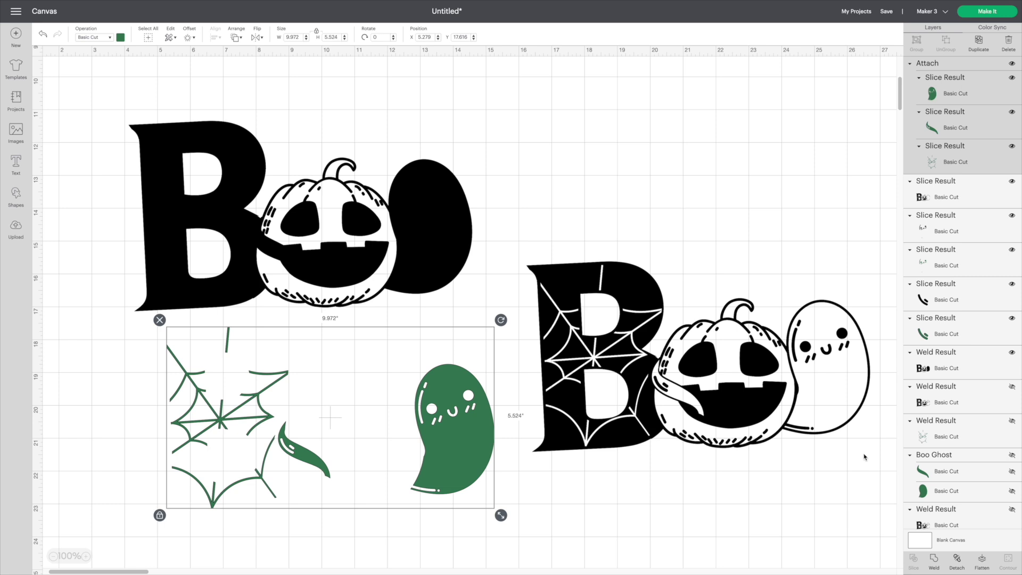
drag(470, 463, 446, 261)
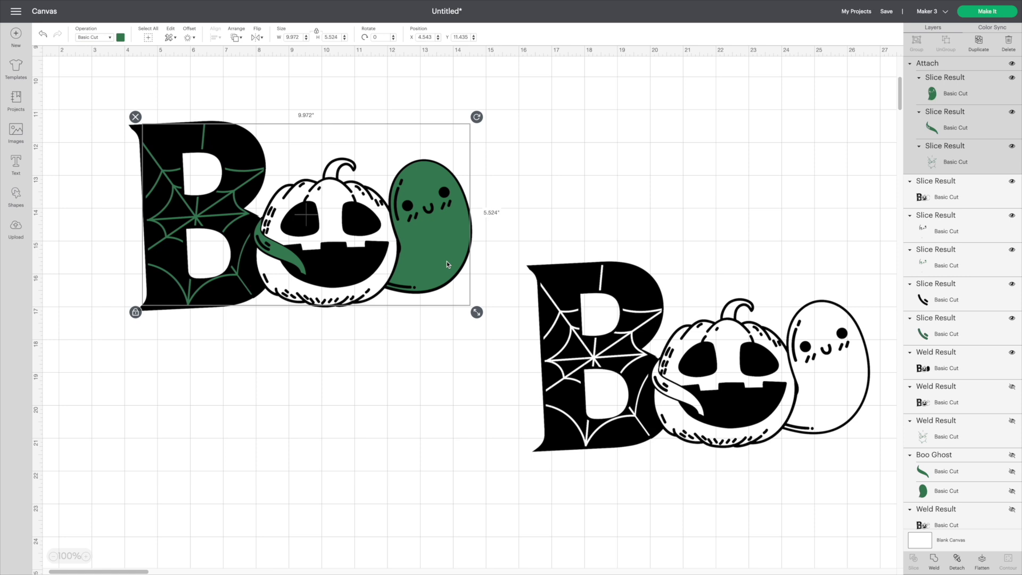
mouse_move(446, 260)
mouse_down()
mouse_move(445, 282)
mouse_move(445, 261)
mouse_up()
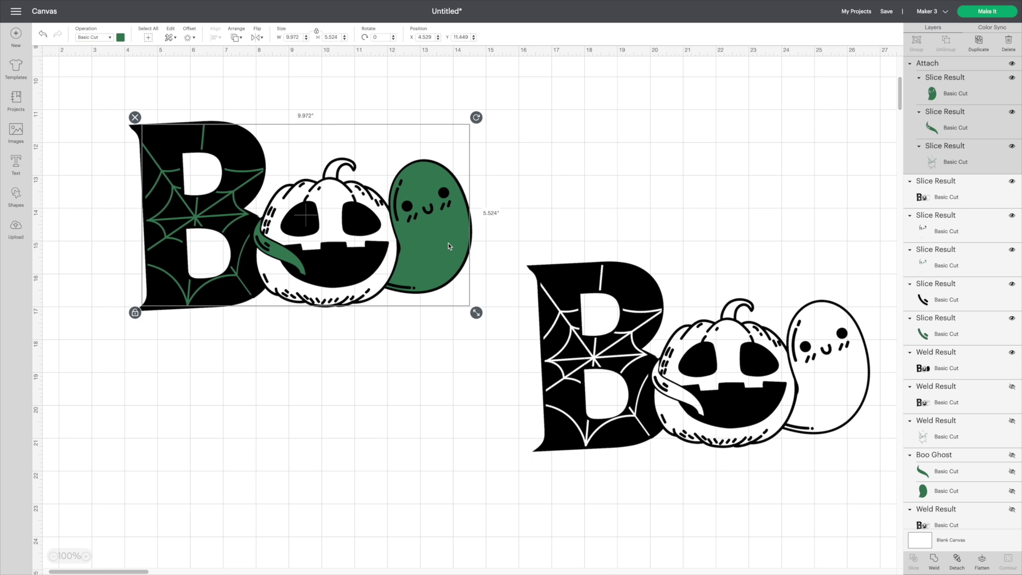
- Duplicate the attached green pieces from the solid black BOO and place the copy below it, at about X 4.779, Y 11.699 before moving
right_click(448, 243)
click(457, 290)
right_click(357, 399)
click(391, 347)
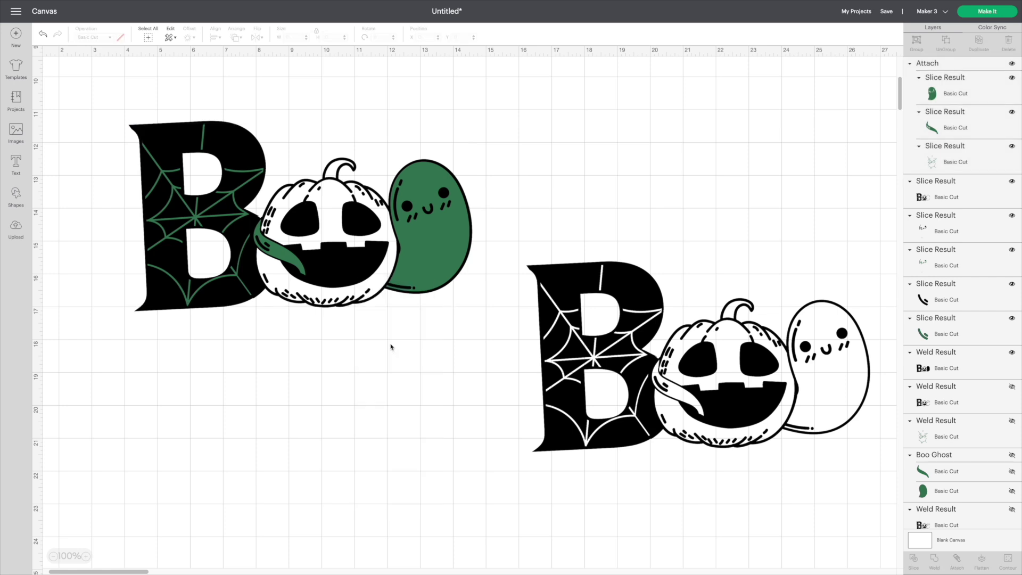
drag(430, 291, 430, 469)
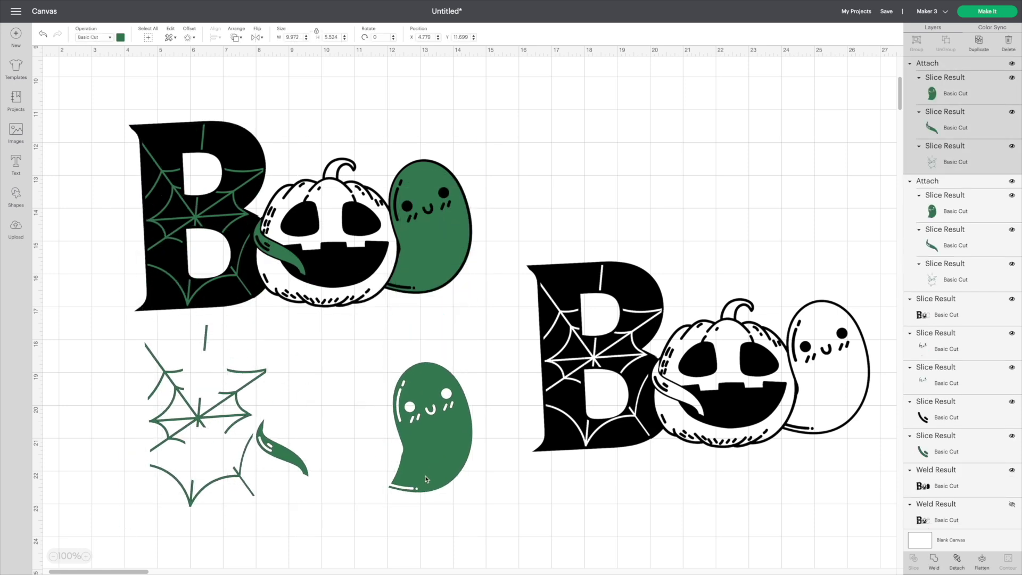
drag(585, 372, 546, 378)
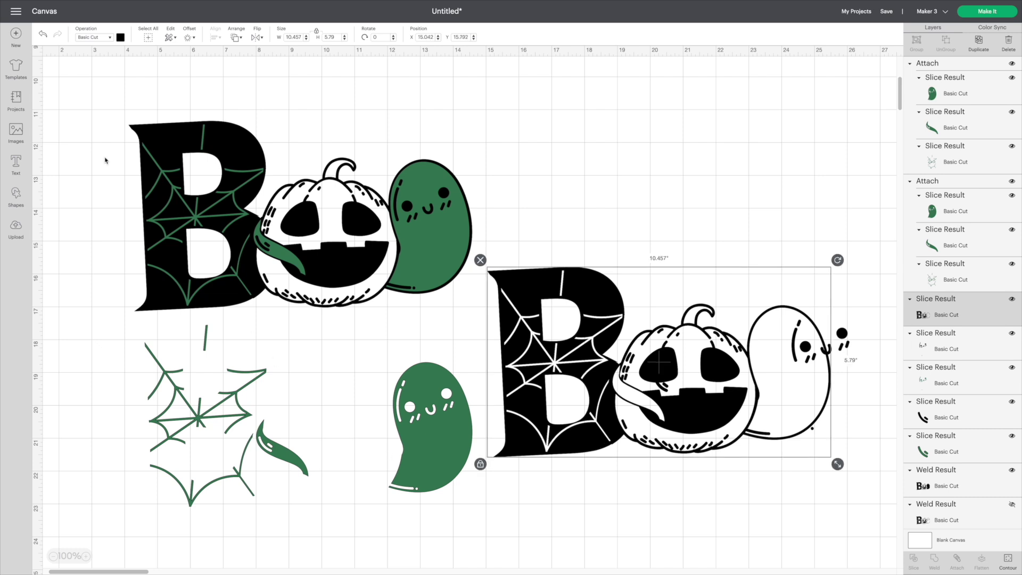
click(43, 34)
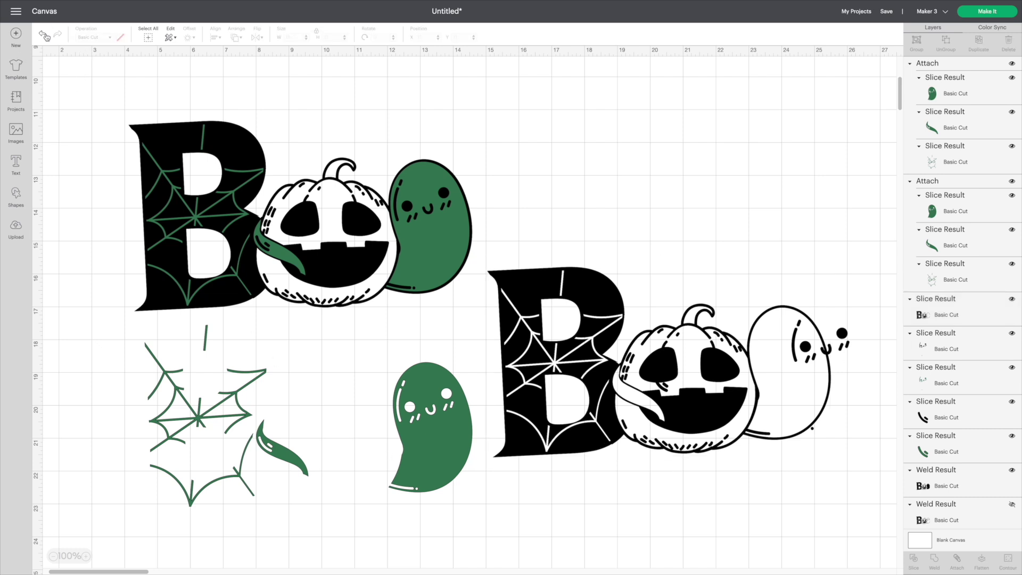
click(45, 36)
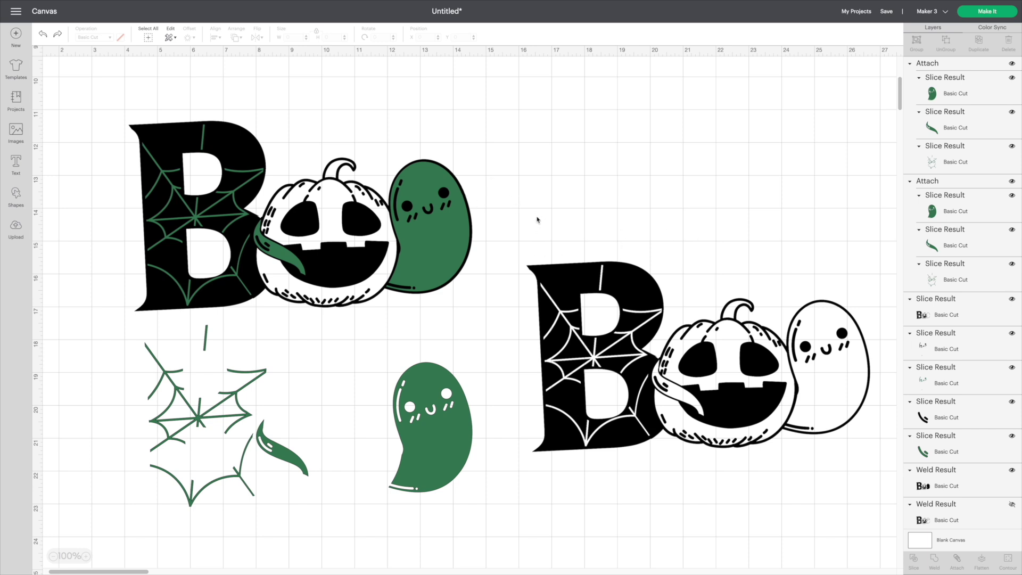
- Select all pieces of the lower-right BOO design and weld them together
drag(527, 222, 888, 509)
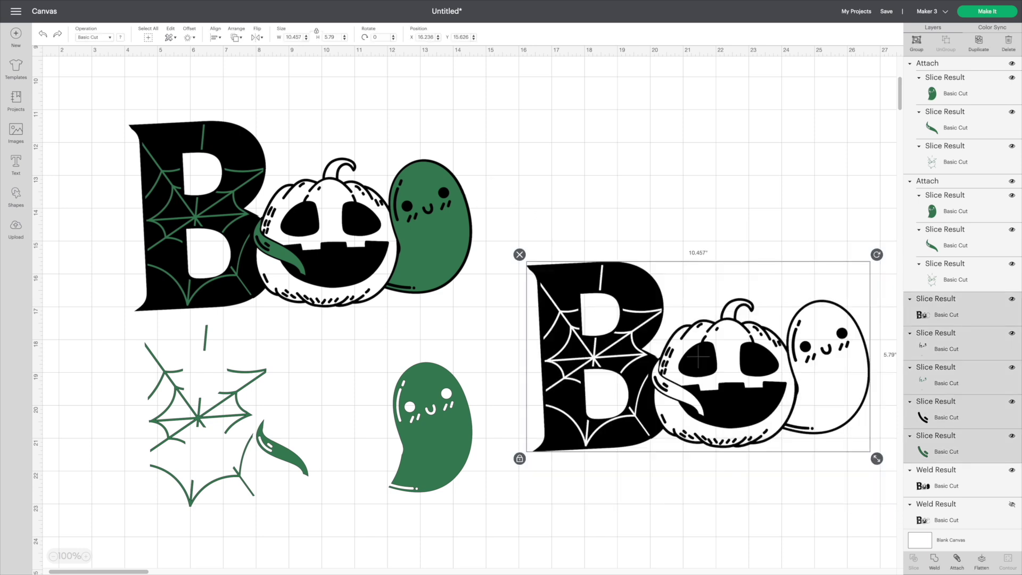
click(935, 562)
click(936, 561)
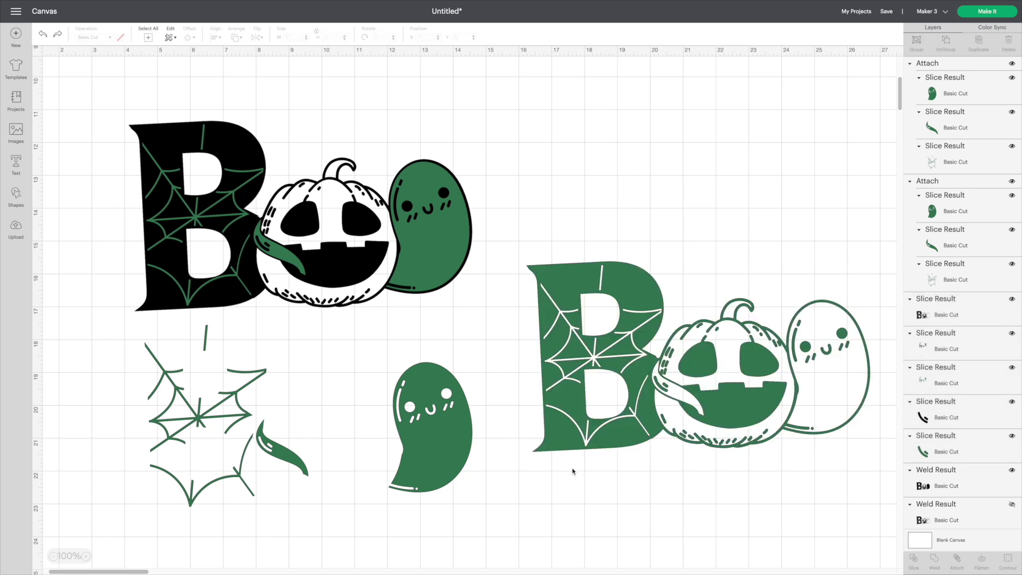
- Change the welded lower-right BOO's color to black
click(544, 282)
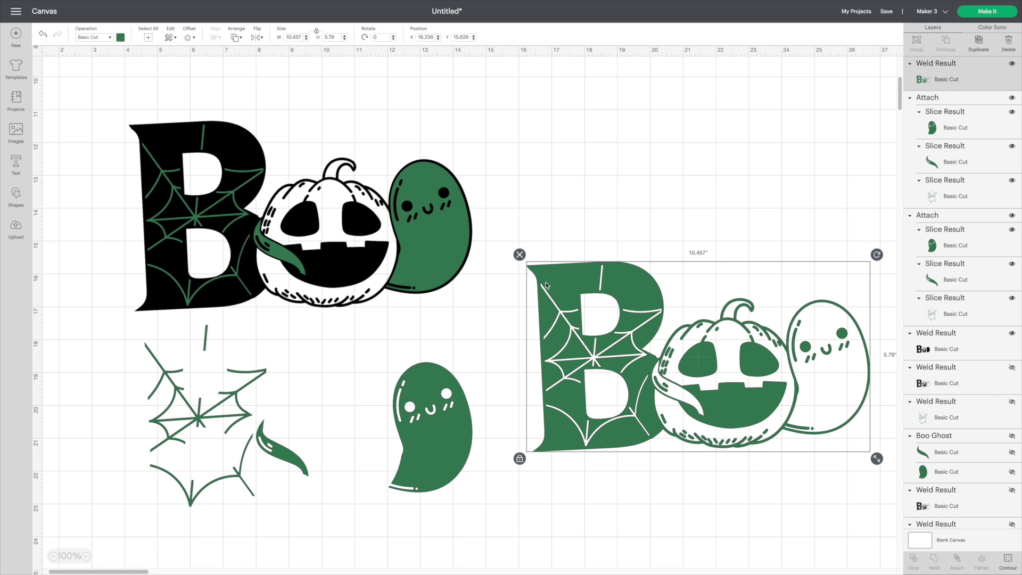
click(120, 37)
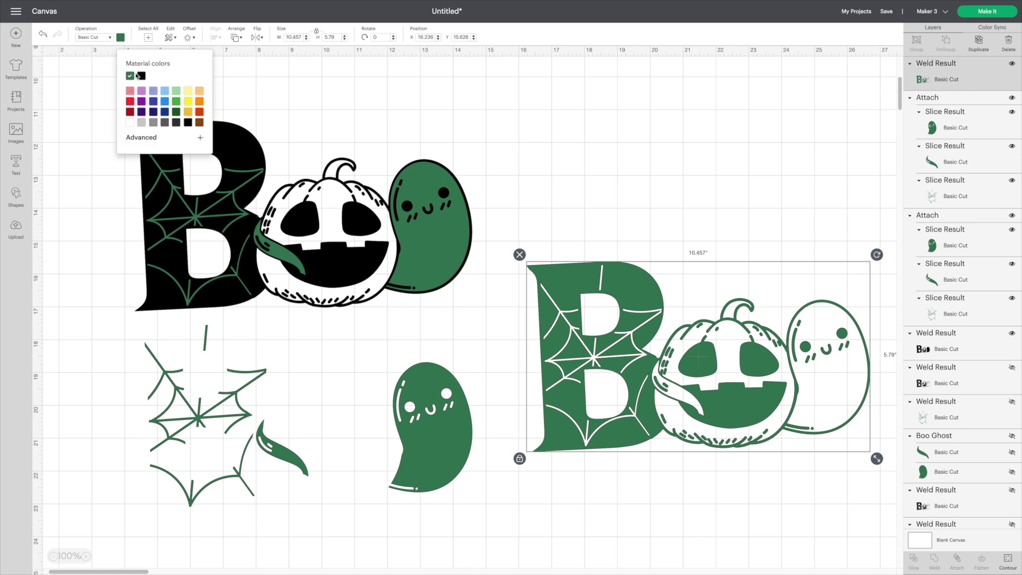
click(141, 76)
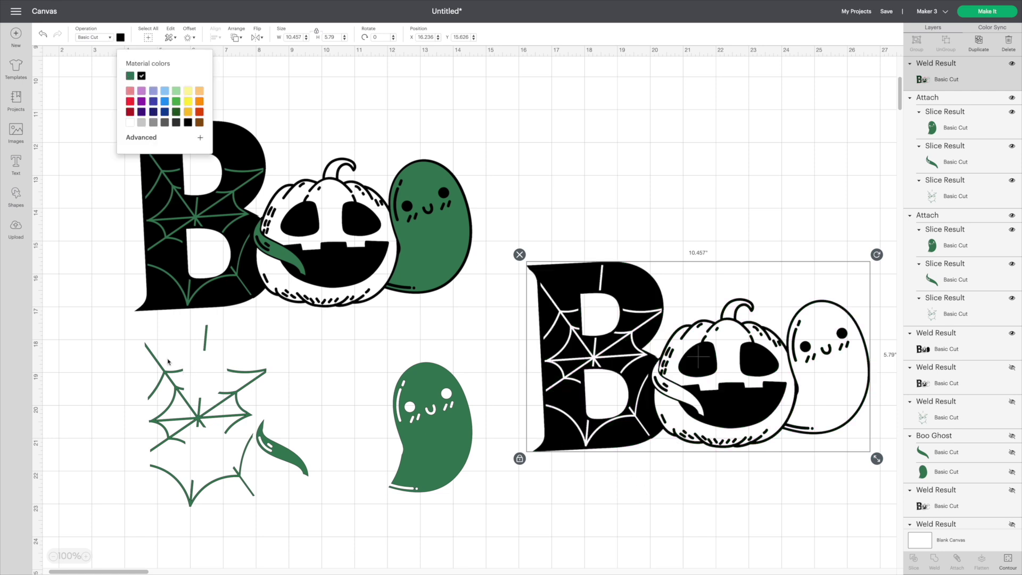
click(101, 371)
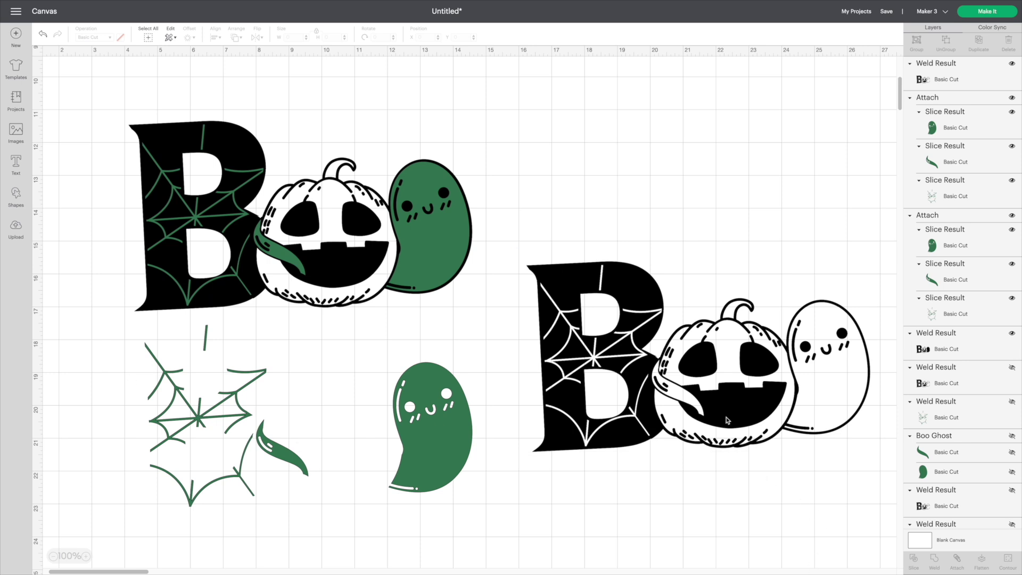
- Place the welded BOO beside the first design and layer the copied green pieces on it at about X 15.515, Y 11.685
drag(727, 420, 688, 287)
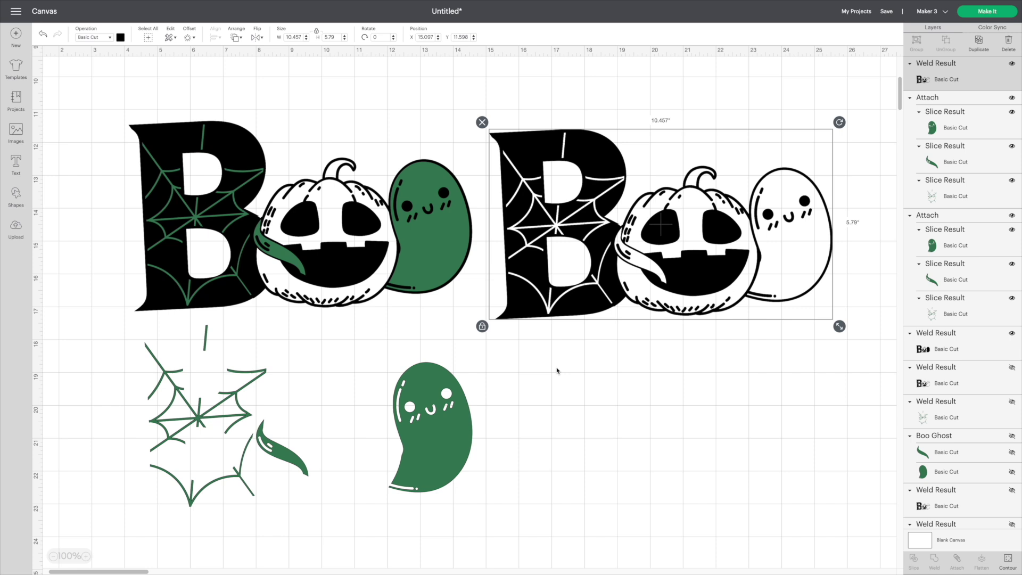
drag(408, 429, 773, 240)
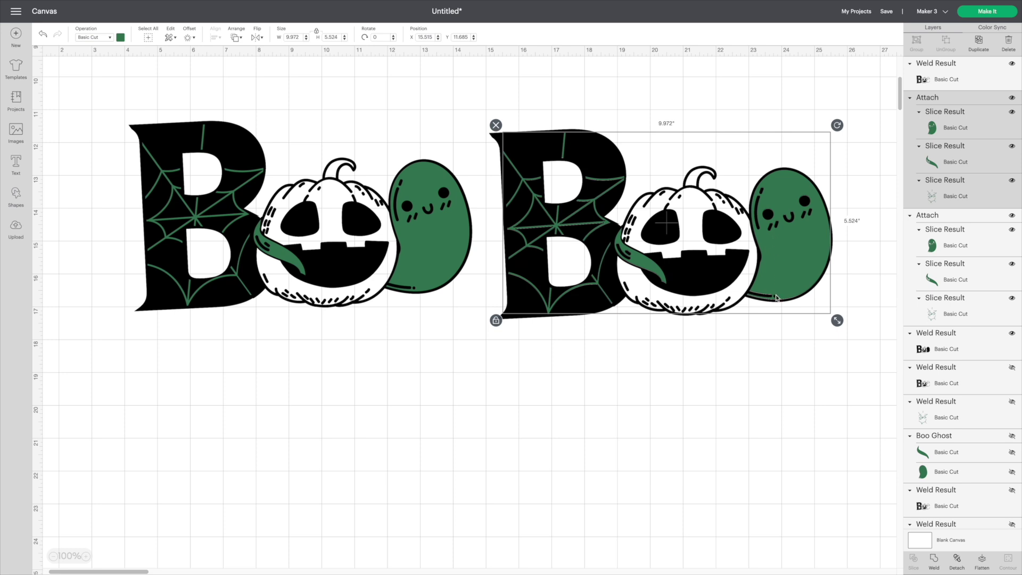
click(796, 395)
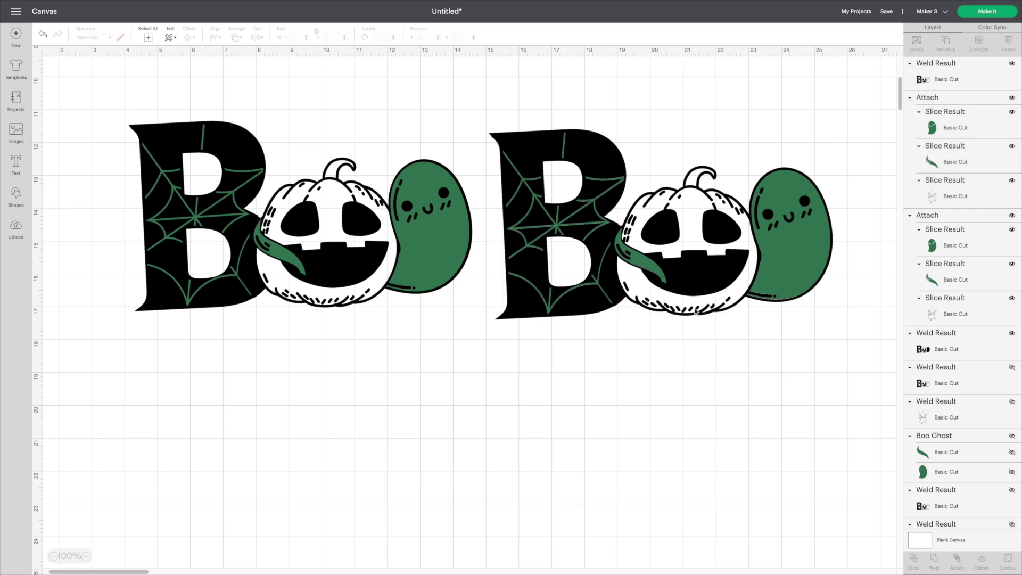
- Duplicate the layered right-hand BOO design and place the copy below at about X 9.514, Y 18.223
click(674, 312)
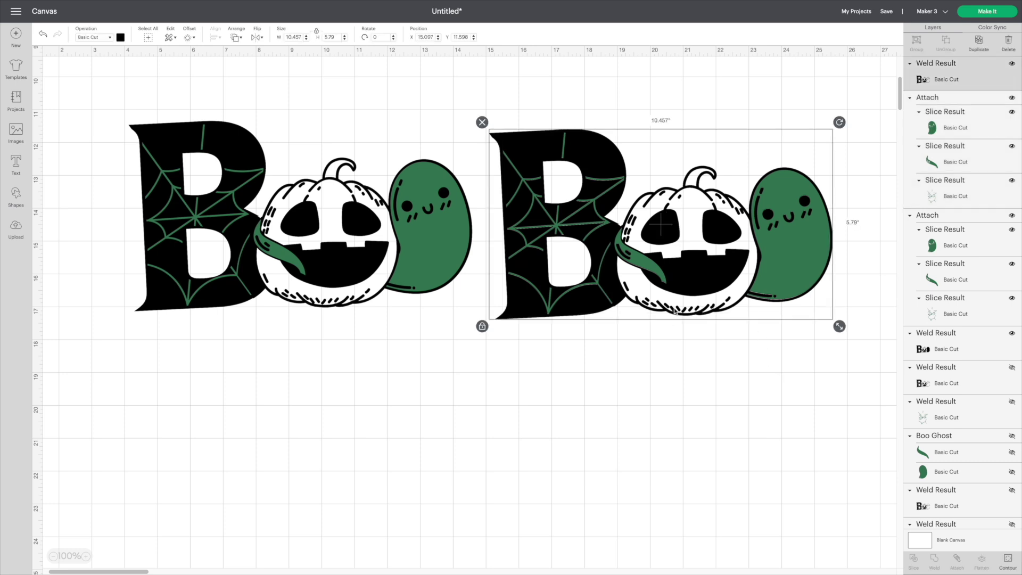
drag(870, 408, 519, 113)
right_click(557, 151)
click(587, 205)
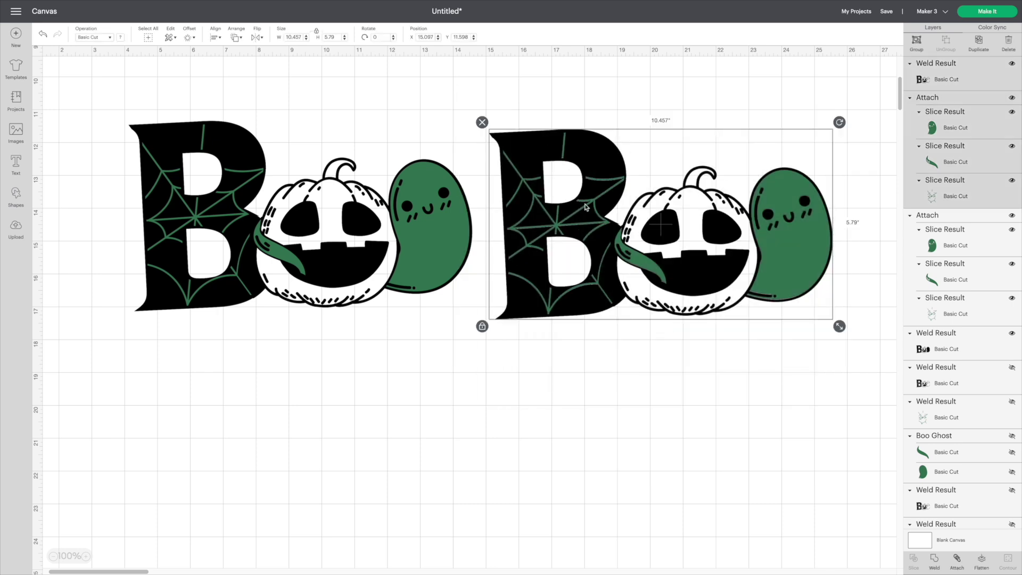
right_click(616, 400)
click(617, 302)
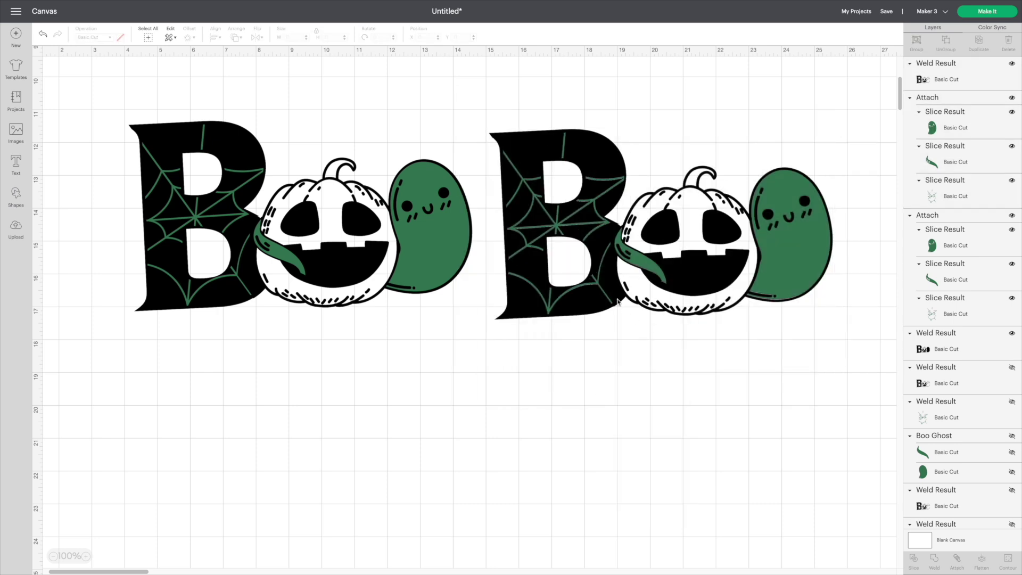
drag(618, 301, 429, 502)
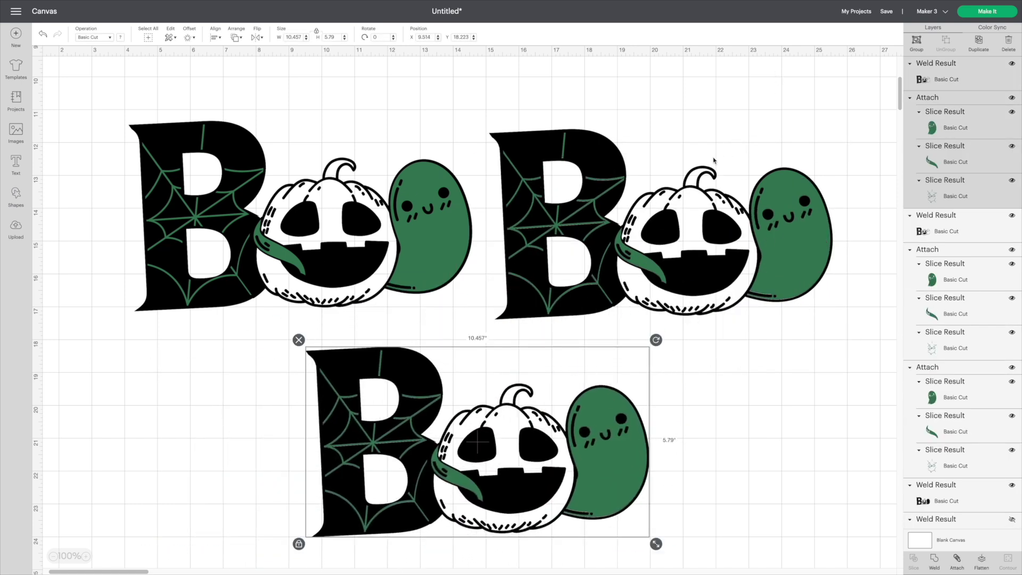
click(597, 157)
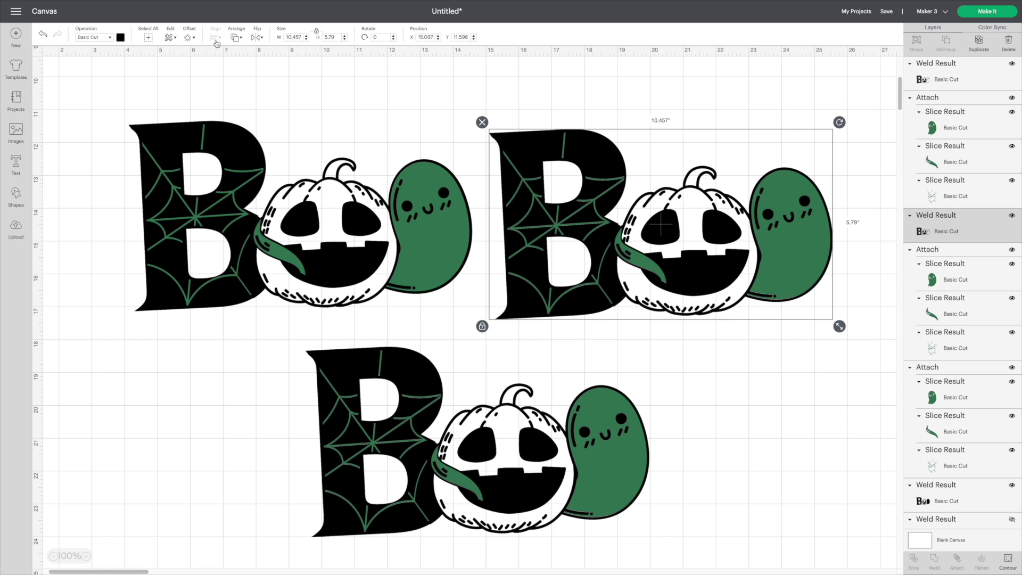
click(190, 39)
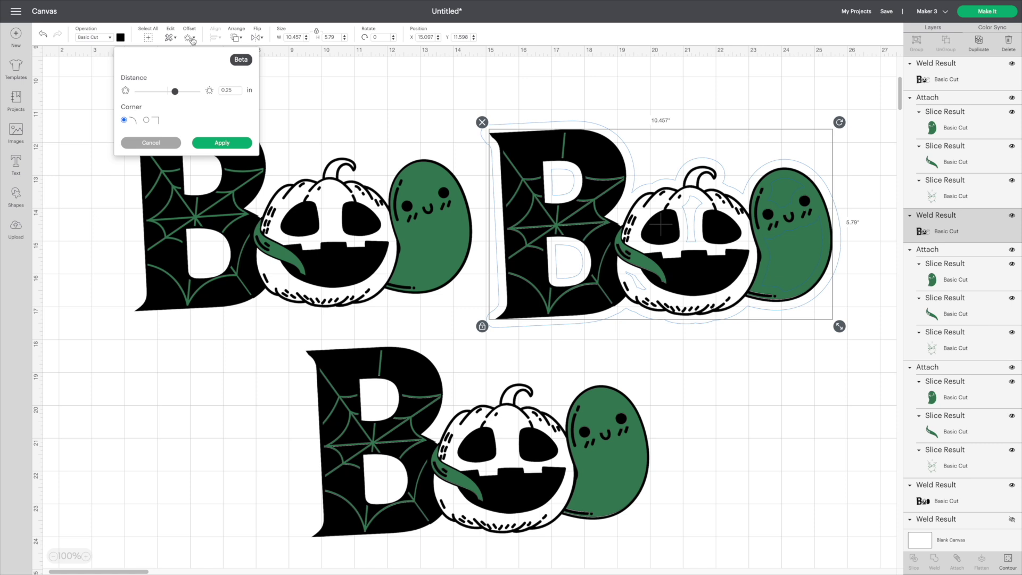
click(235, 90)
click(245, 148)
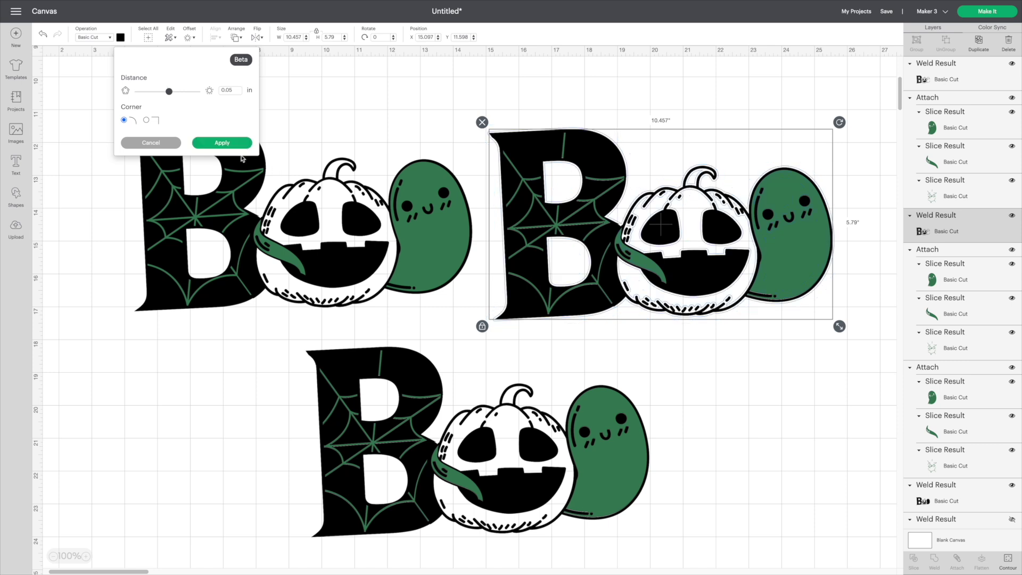
click(752, 357)
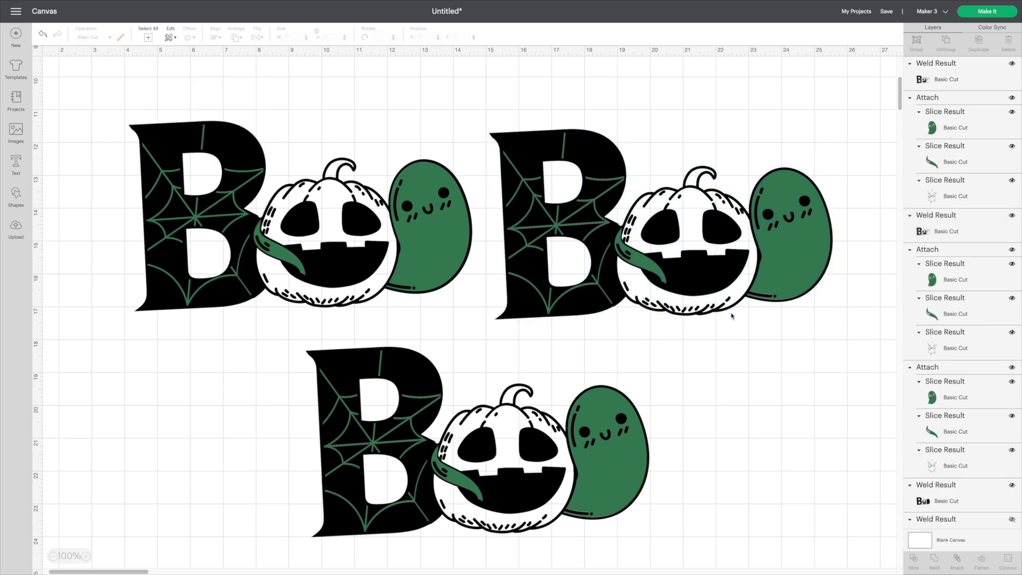
- Start an offset of the upper-right design's black BOO layer with a distance of 0.08 in
click(618, 296)
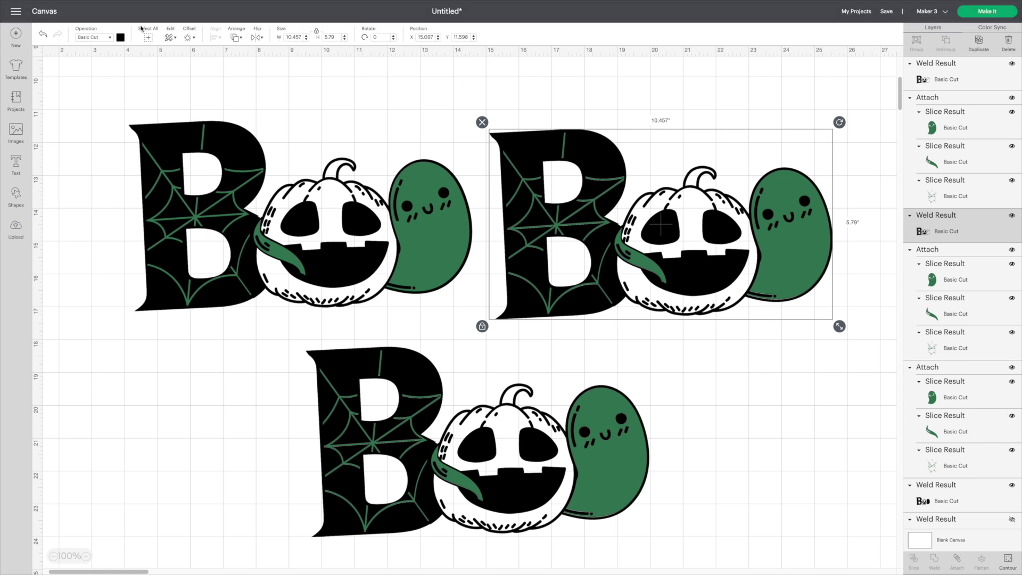
click(187, 36)
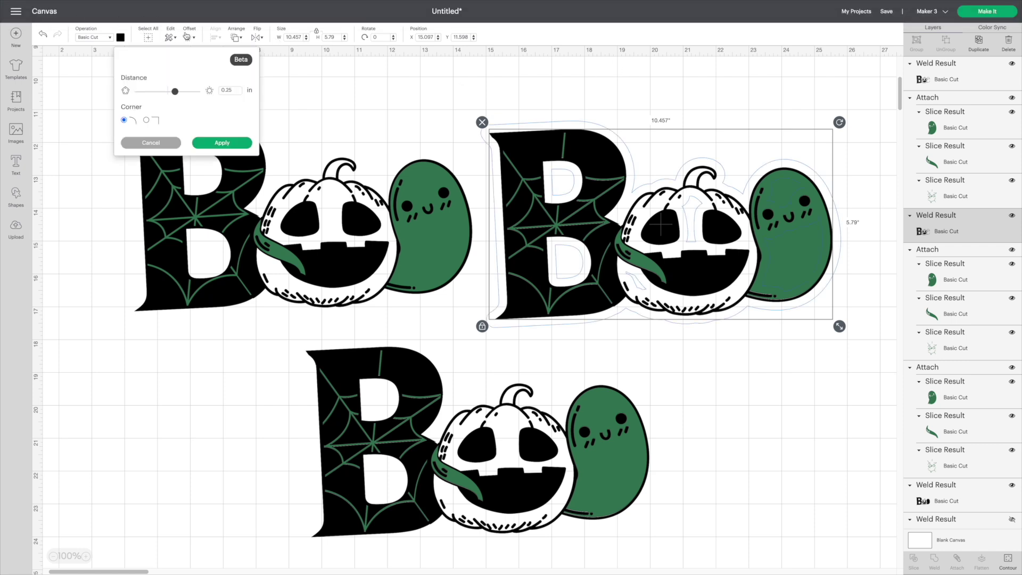
click(240, 91)
click(233, 90)
click(224, 113)
click(175, 92)
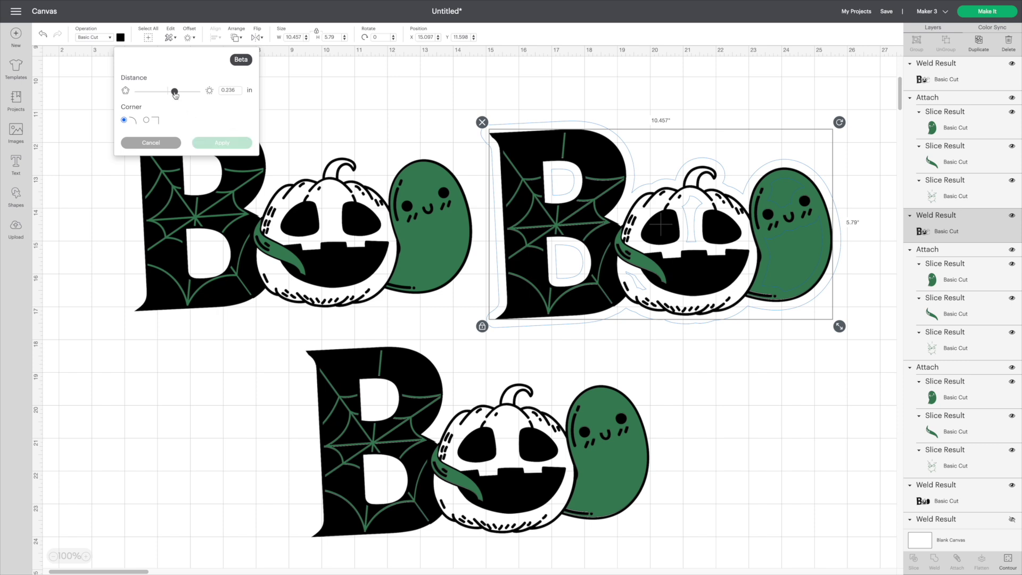
drag(175, 92, 167, 92)
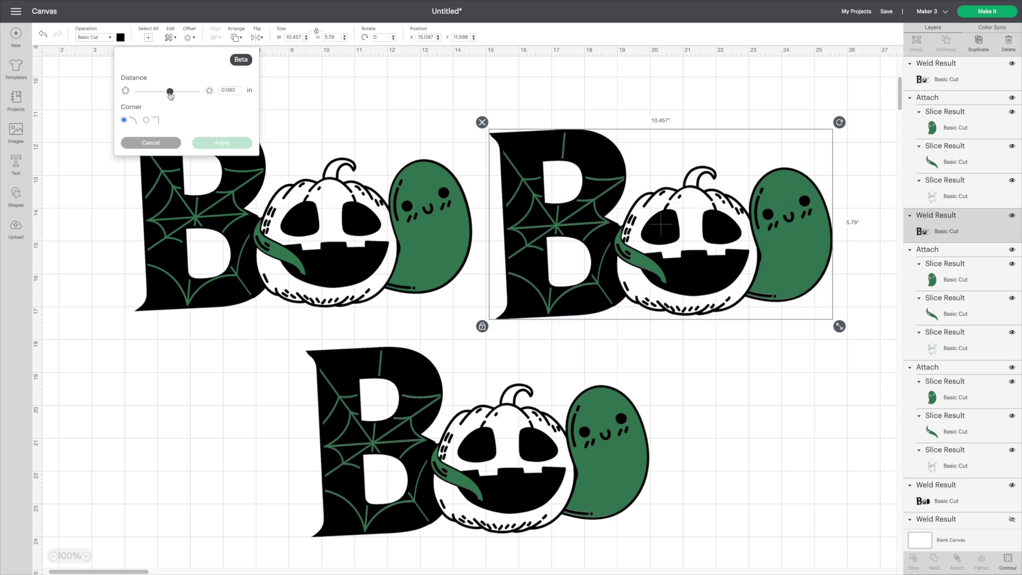
click(238, 91)
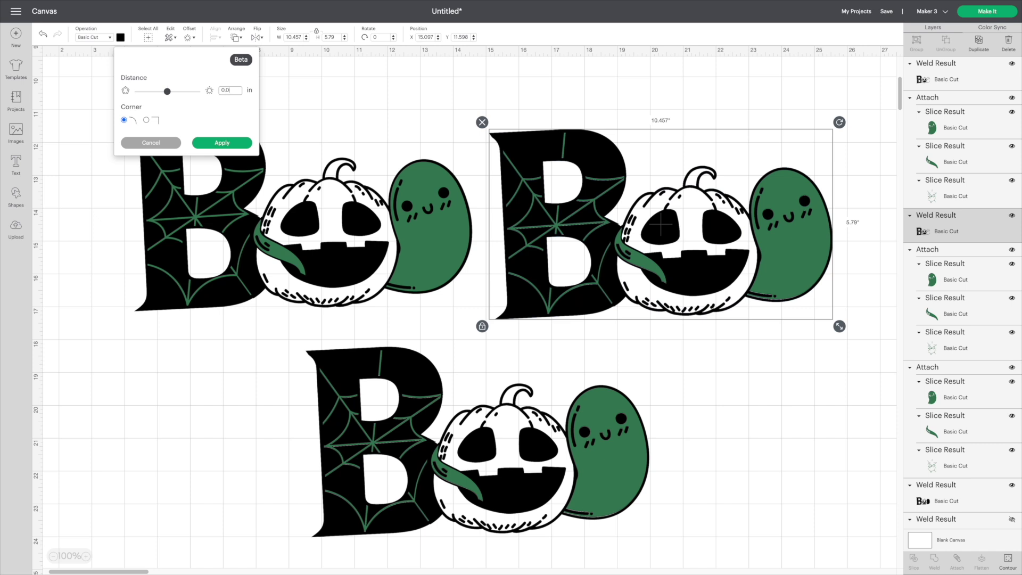
click(228, 107)
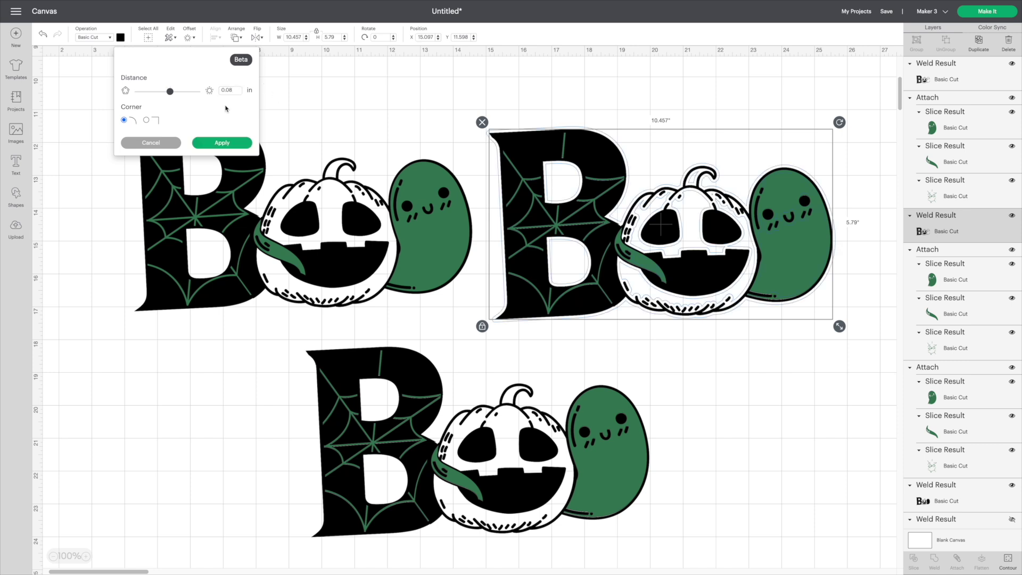
- Try smaller offset distances of 0.07 in and 0.05 in for the black BOO layer
click(233, 90)
key(BackSpace)
text(7)
click(230, 110)
text(5)
key(BackSpace)
click(232, 141)
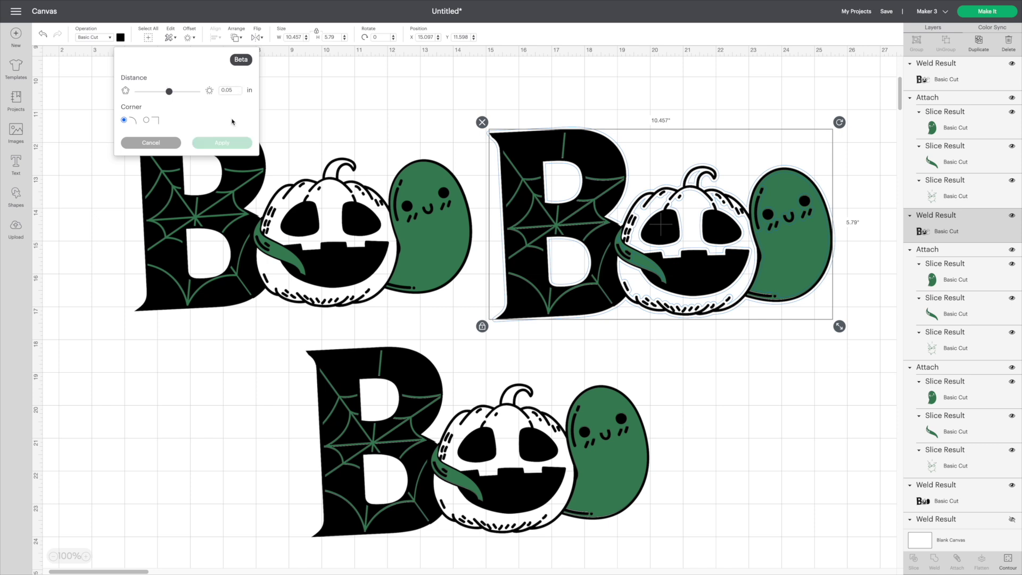
- Set the offset distance to 0.03 in and apply the offset to the black BOO layer
click(234, 91)
key(BackSpace)
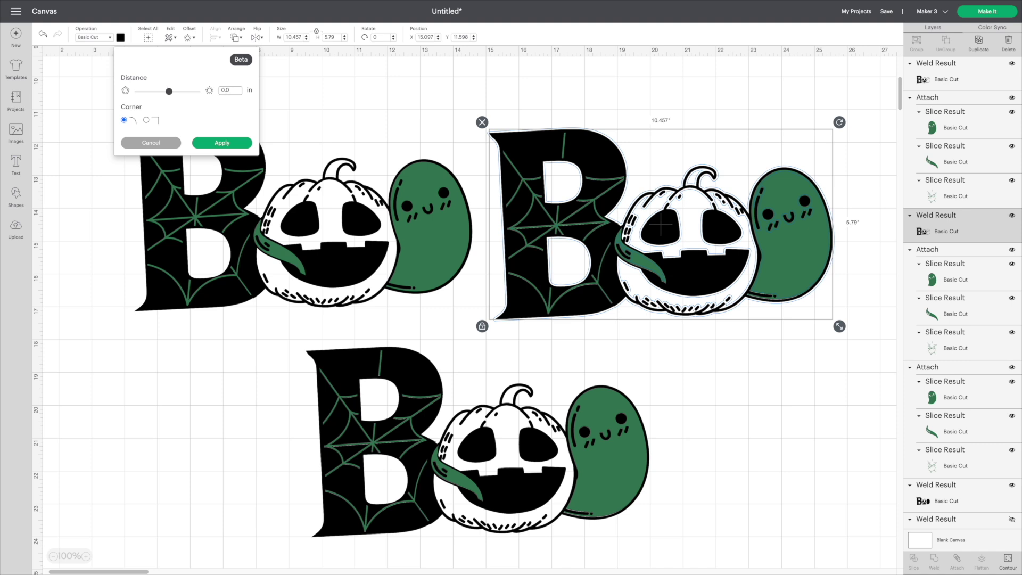
text(3)
click(214, 111)
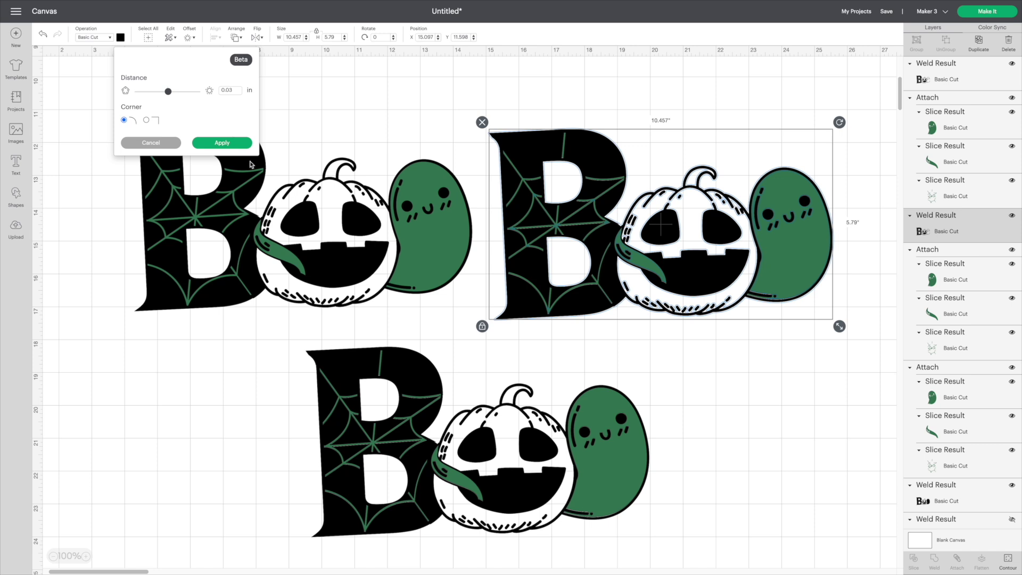
click(238, 145)
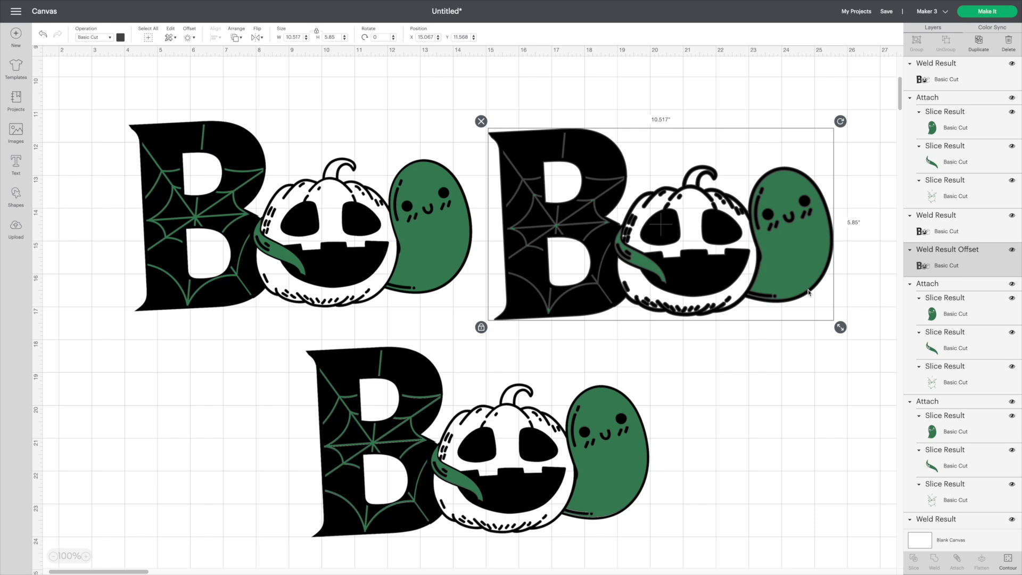
- Weld the upper-right black BOO layer together with its offset
click(938, 227)
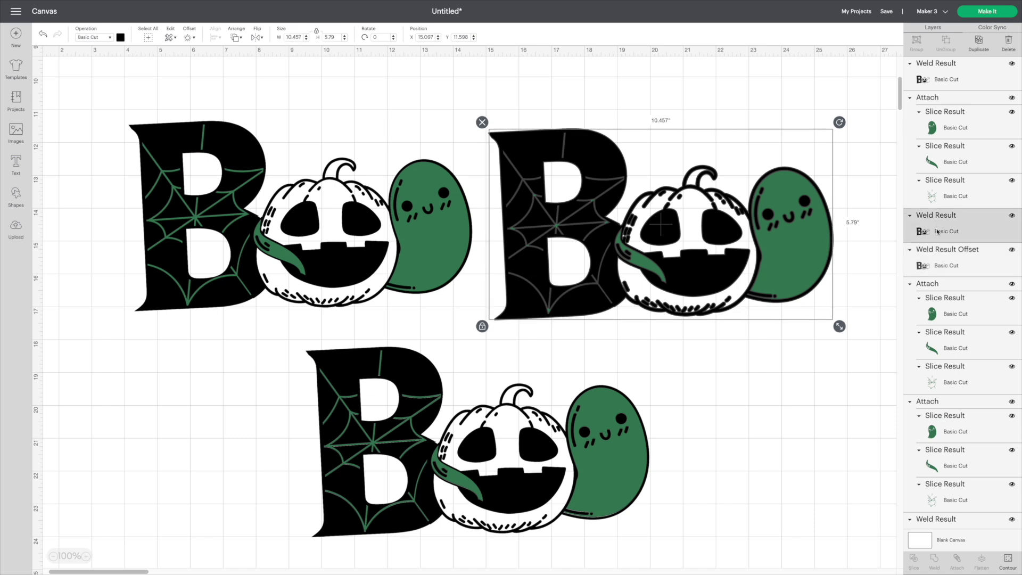
shift+click(930, 261)
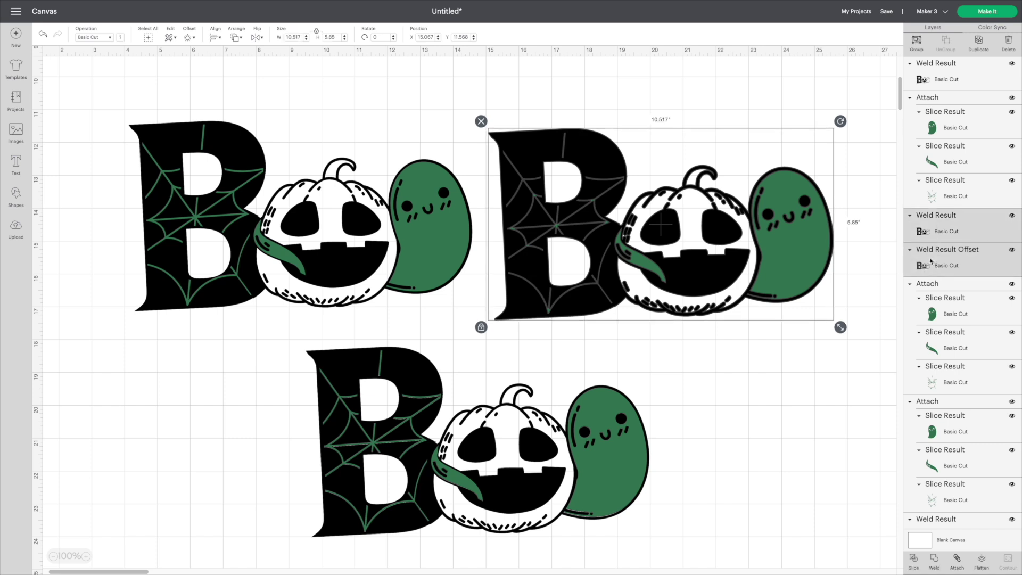
click(935, 559)
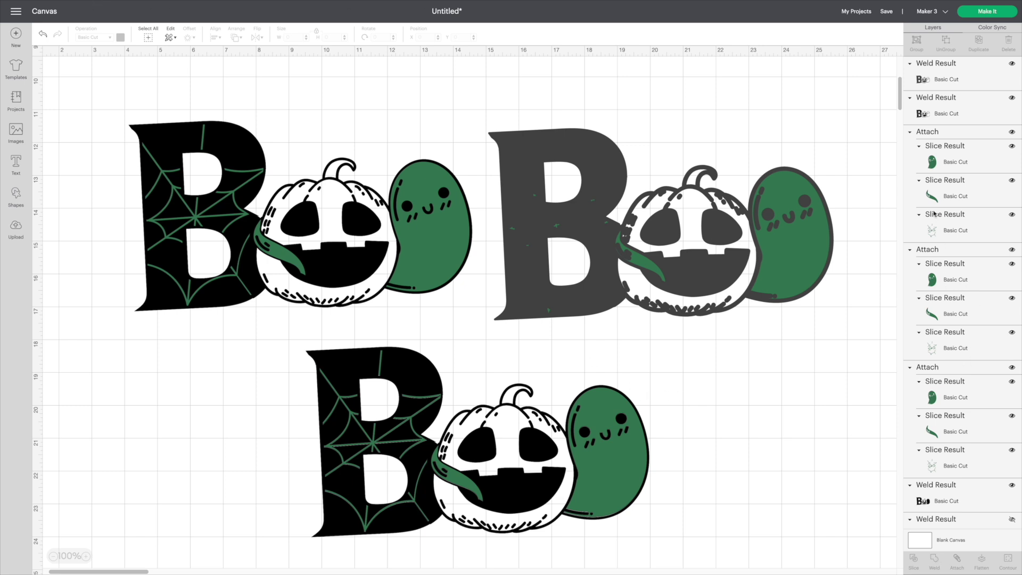
- Slice the spider web with the upper-right offset BOO base and delete the leftover dark web piece
click(953, 230)
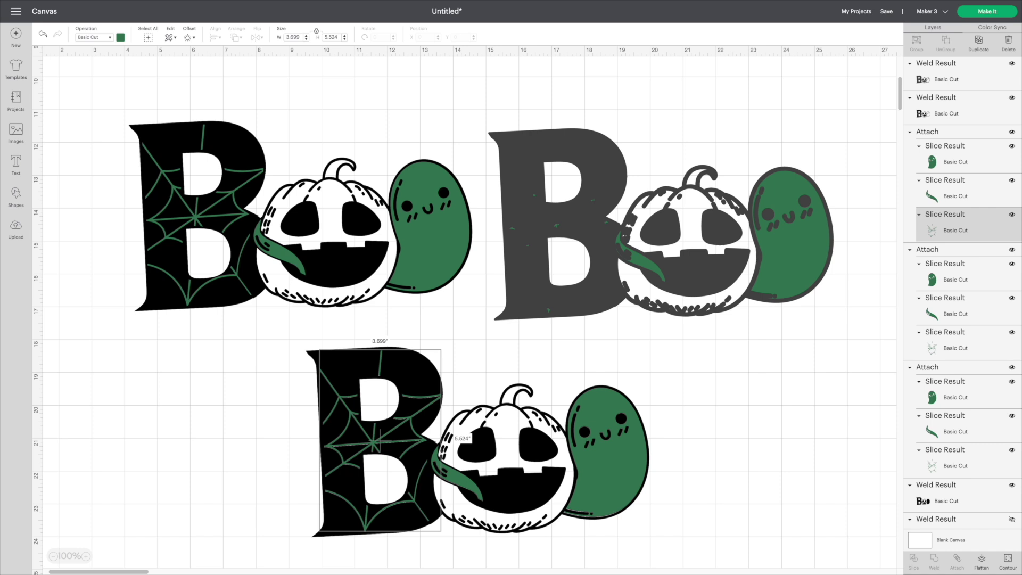
click(933, 121)
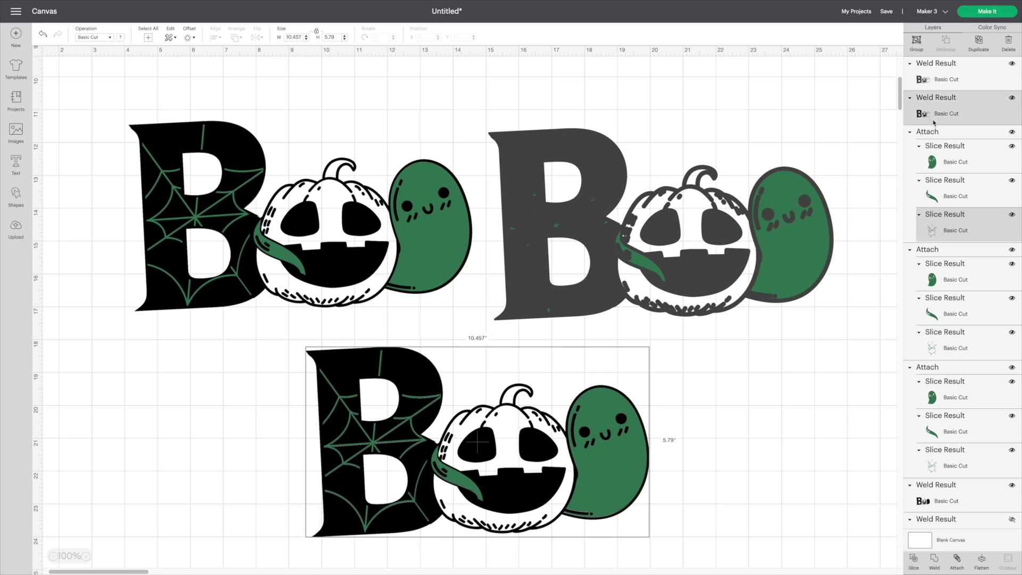
click(946, 85)
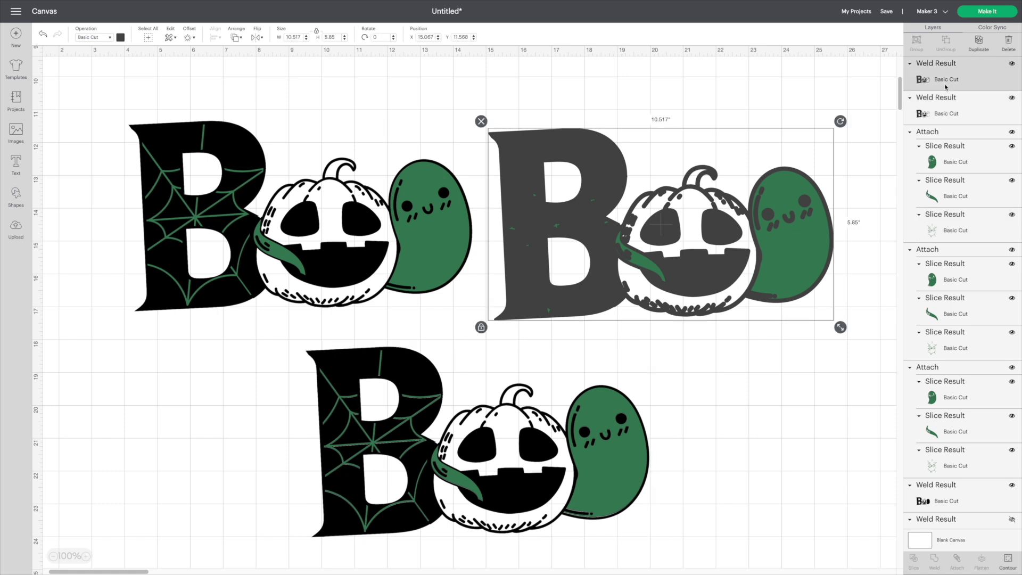
shift+click(951, 235)
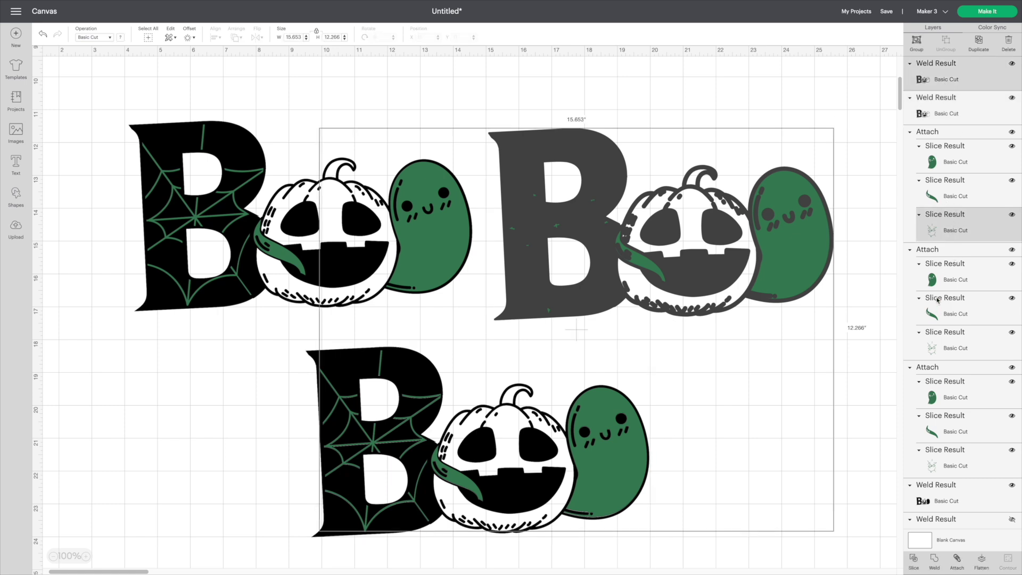
click(875, 310)
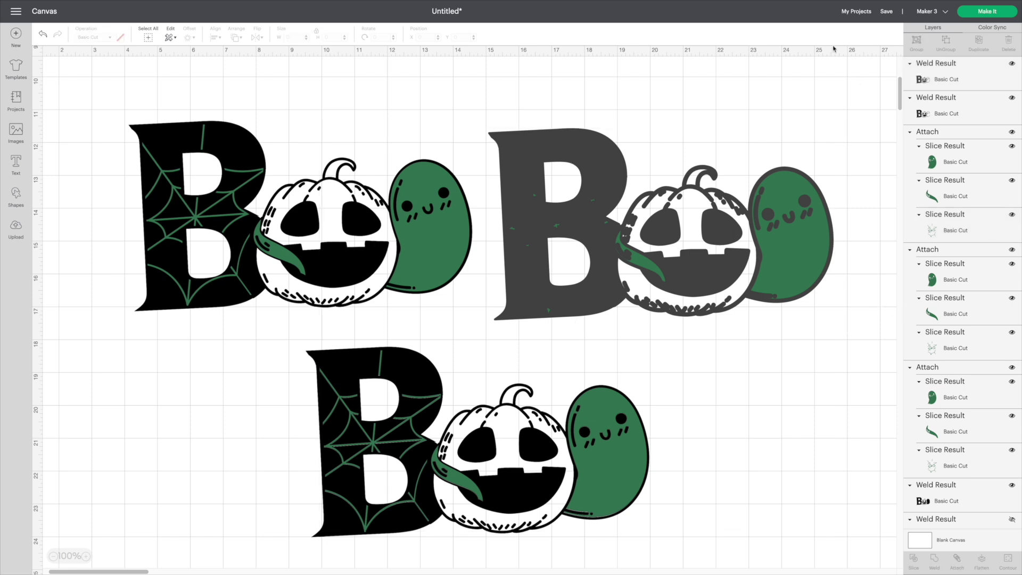
click(925, 87)
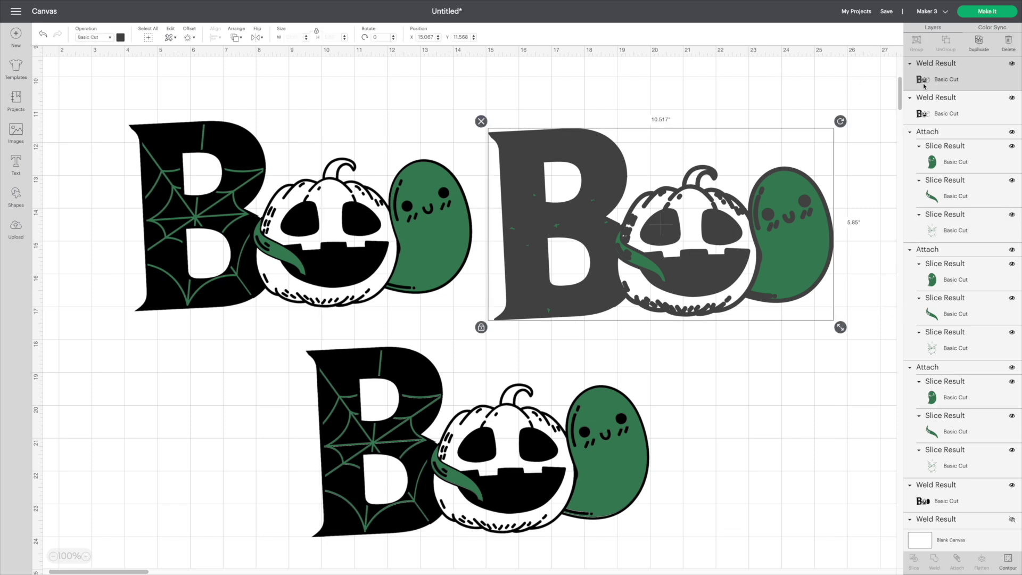
shift+click(946, 341)
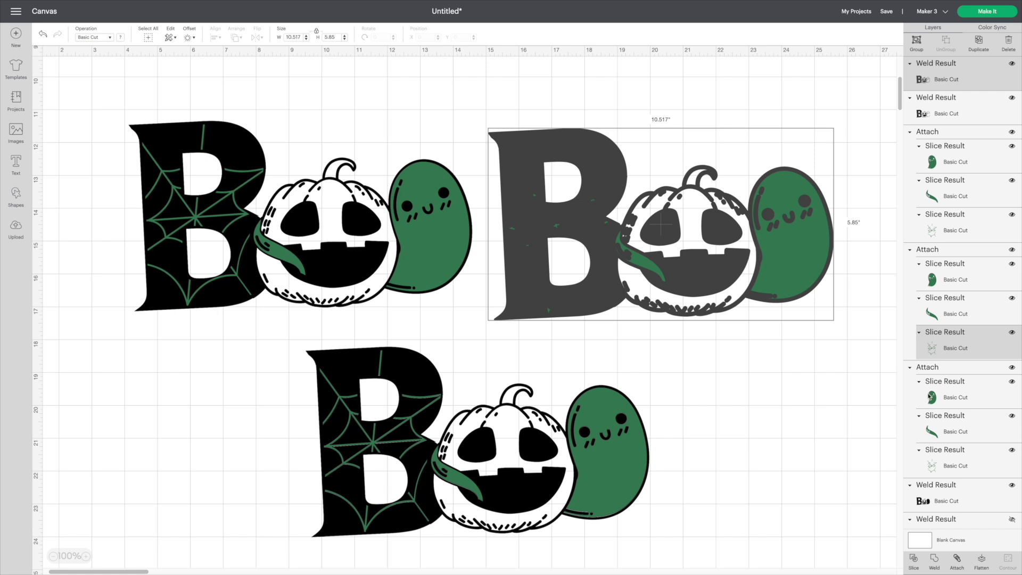
click(915, 566)
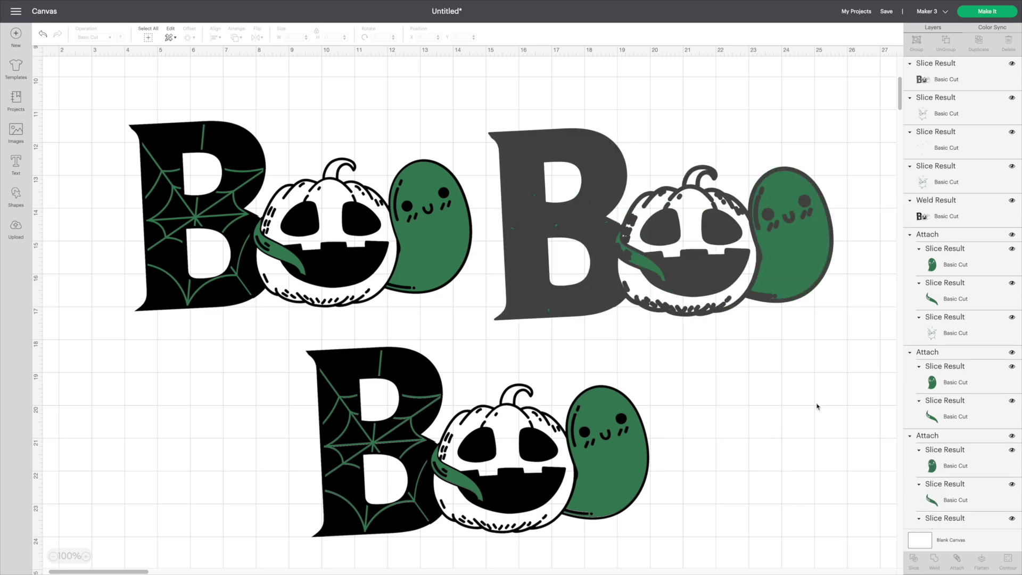
click(937, 117)
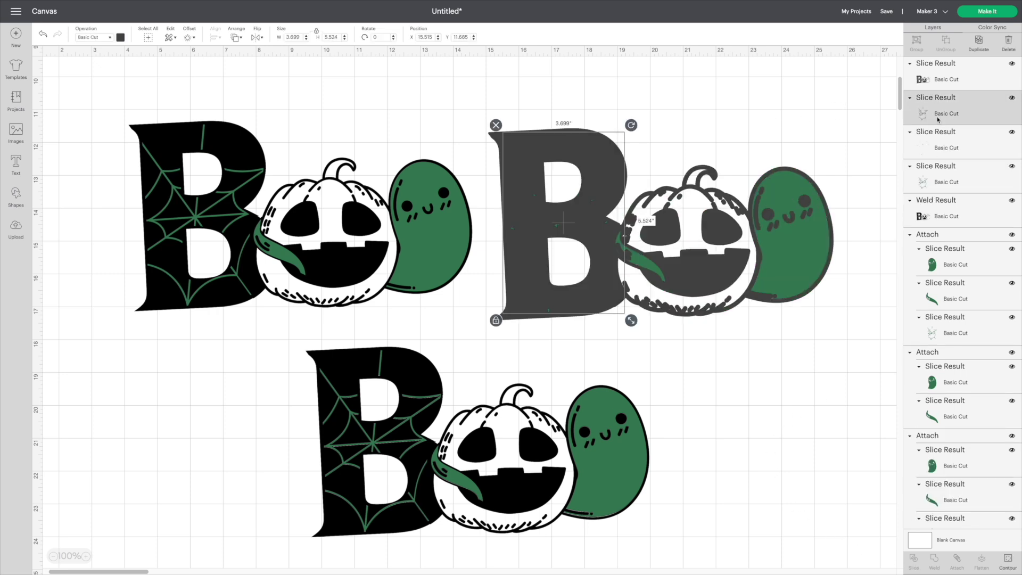
key(Delete)
- Try deleting the small leftover web fragments from the upper-right design, and undo that deletion
click(938, 119)
key(Delete)
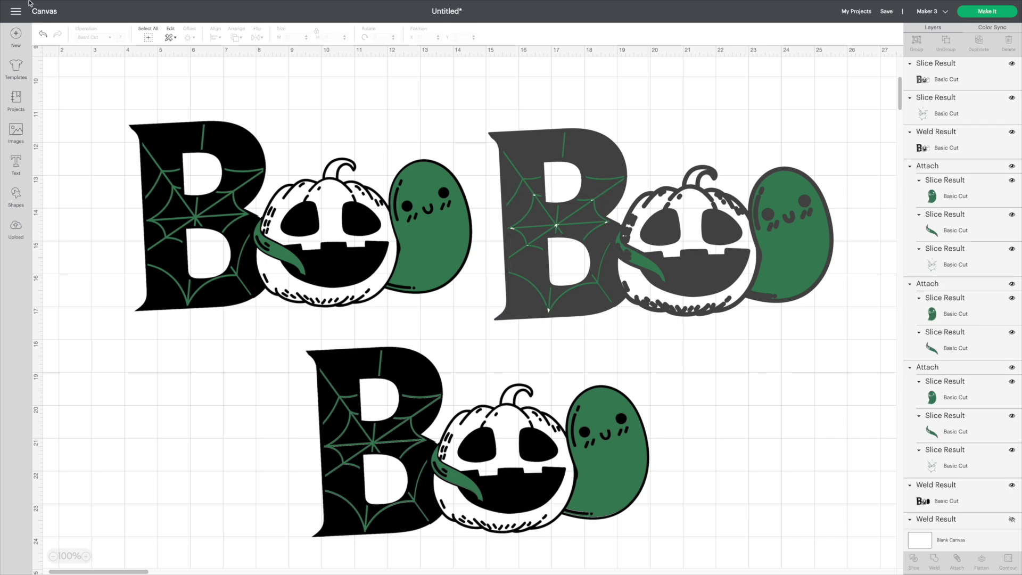
click(43, 35)
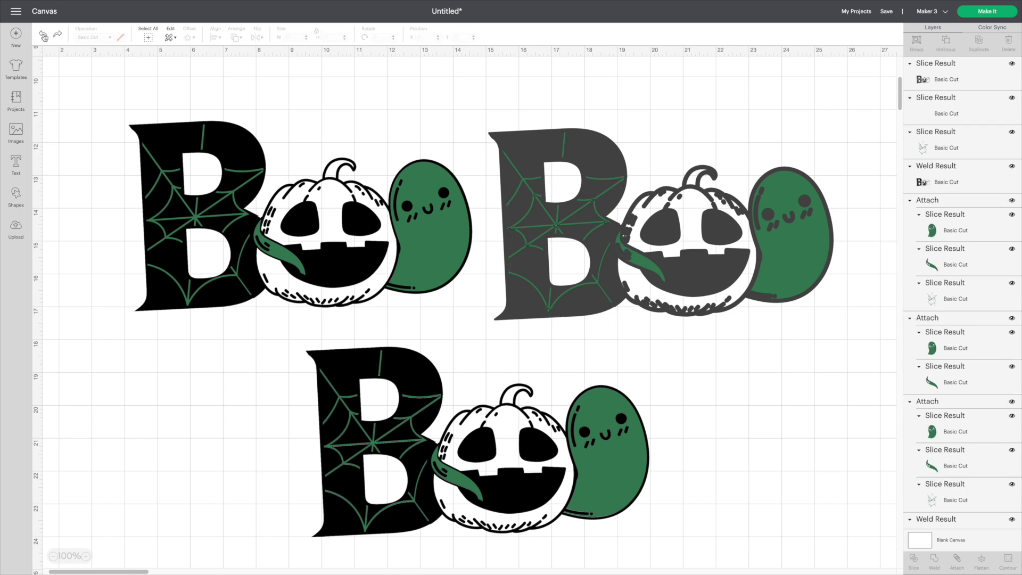
- Weld the small leftover web fragments to the green spider web of the upper-right design
click(931, 132)
shift+click(938, 114)
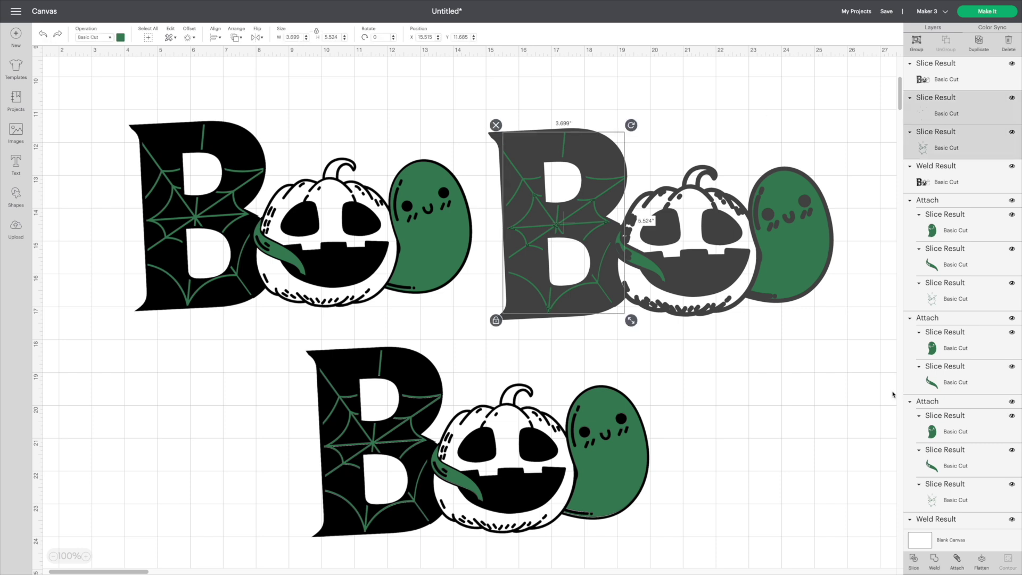
click(935, 568)
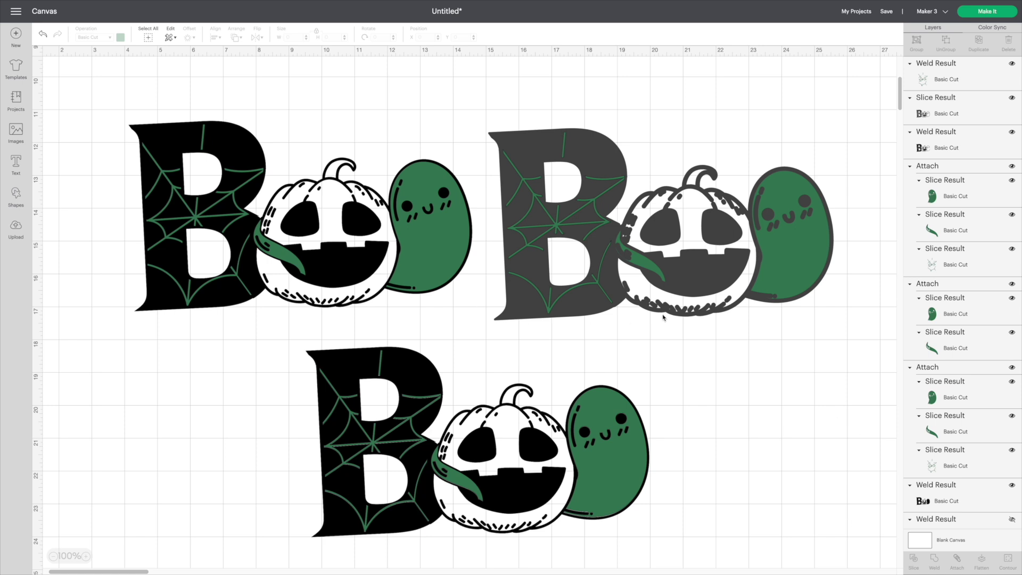
- Recolor the upper-right offset BOO base black and send it to the back
click(780, 274)
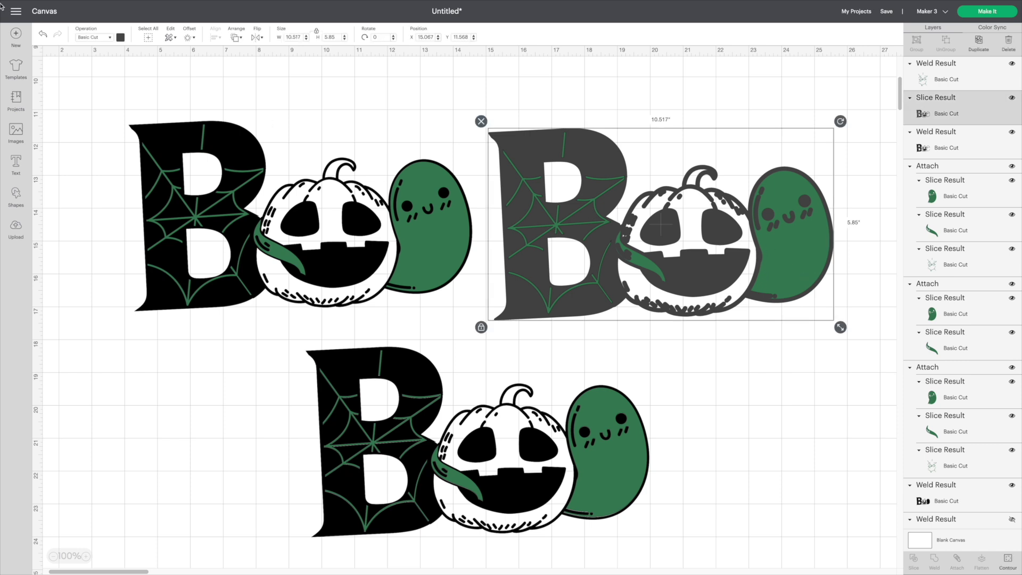
click(121, 38)
click(141, 76)
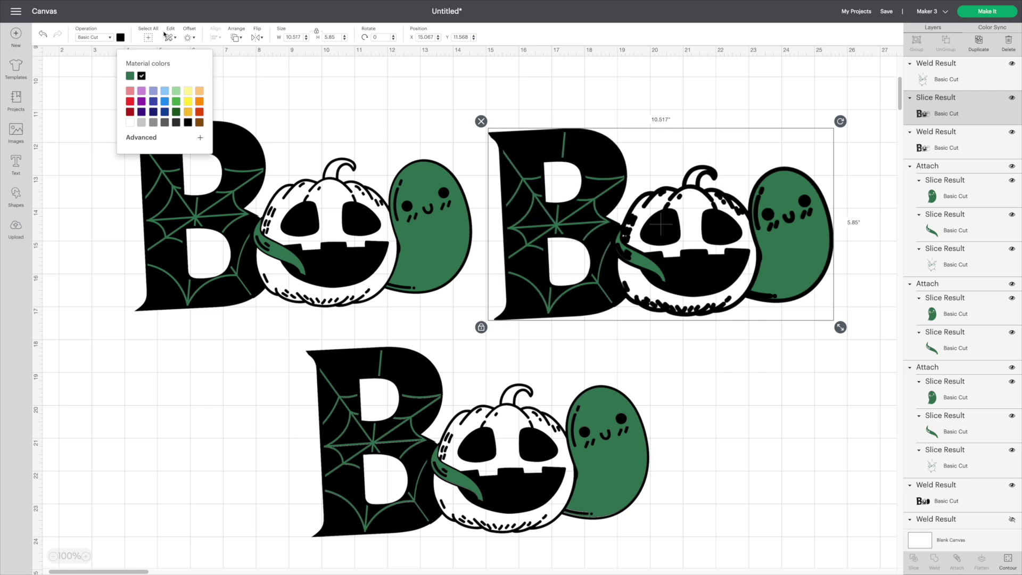
click(236, 39)
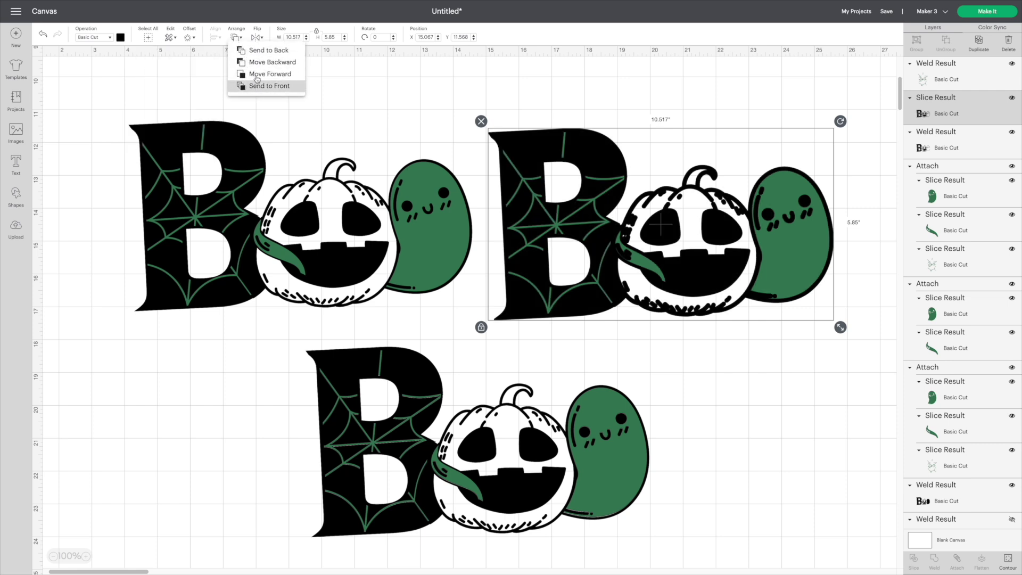
click(264, 50)
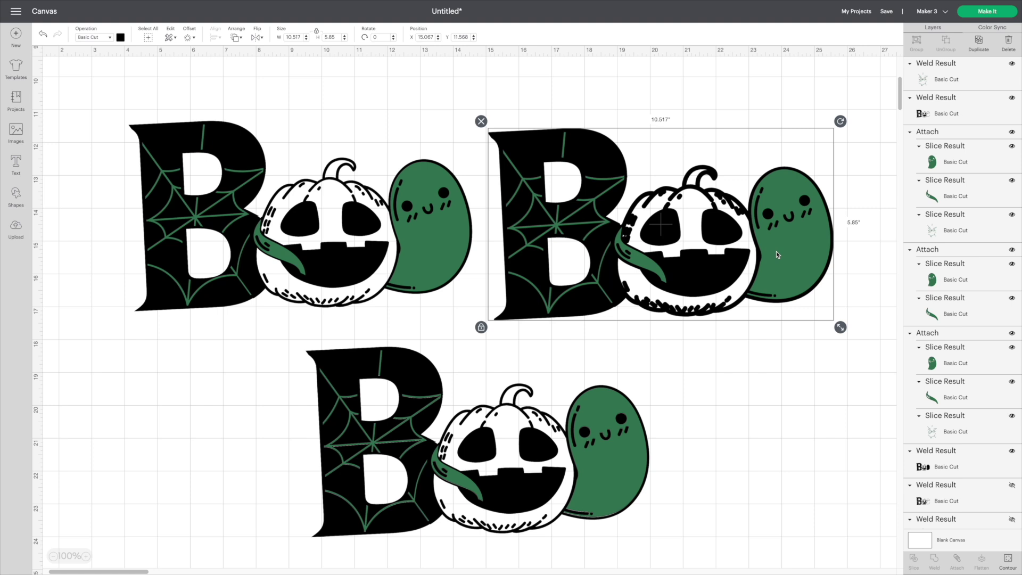
- Weld the green ghost body, ghost arm and spider web of the lower BOO design into one layer
drag(776, 251, 777, 255)
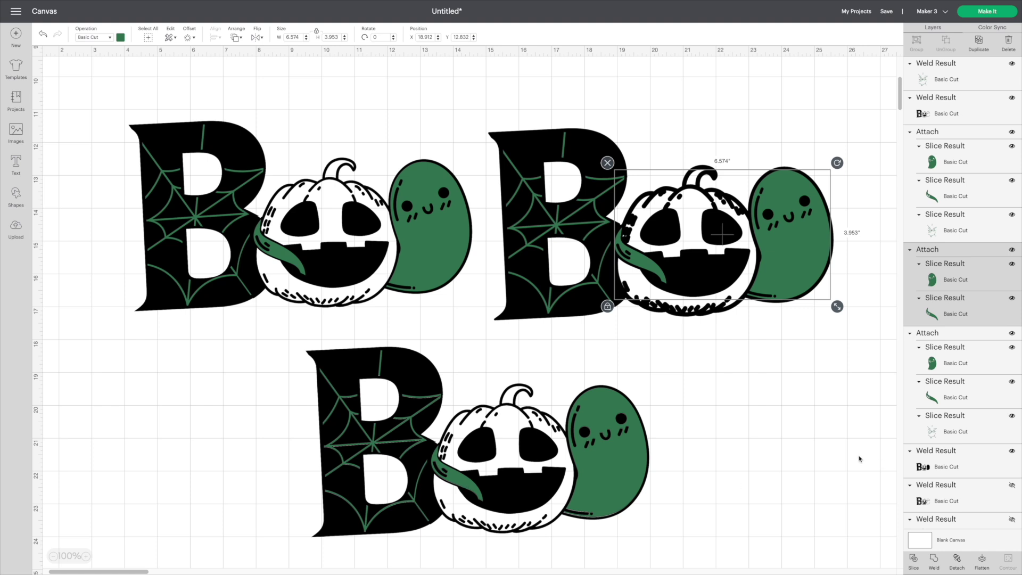
click(787, 419)
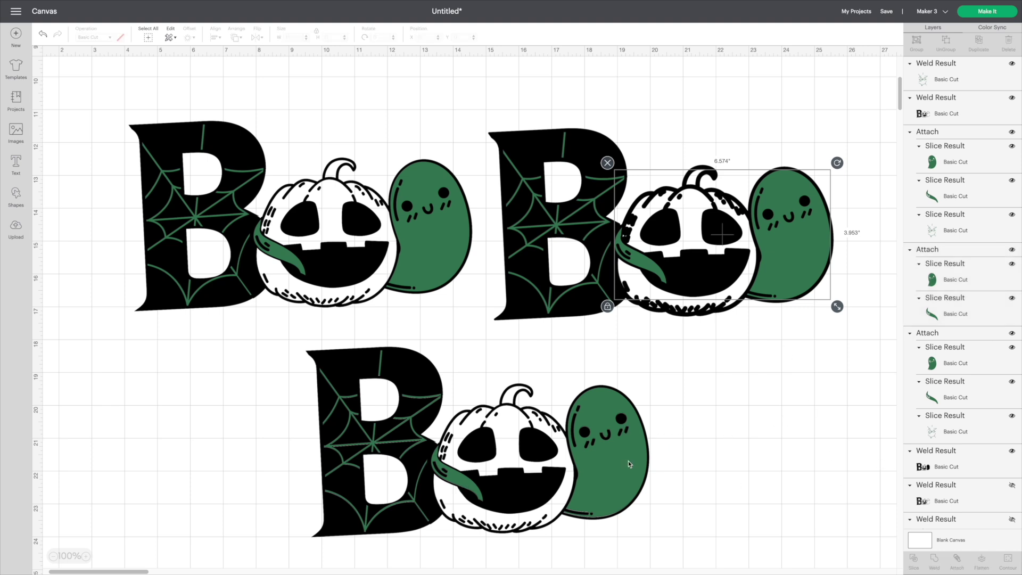
click(600, 492)
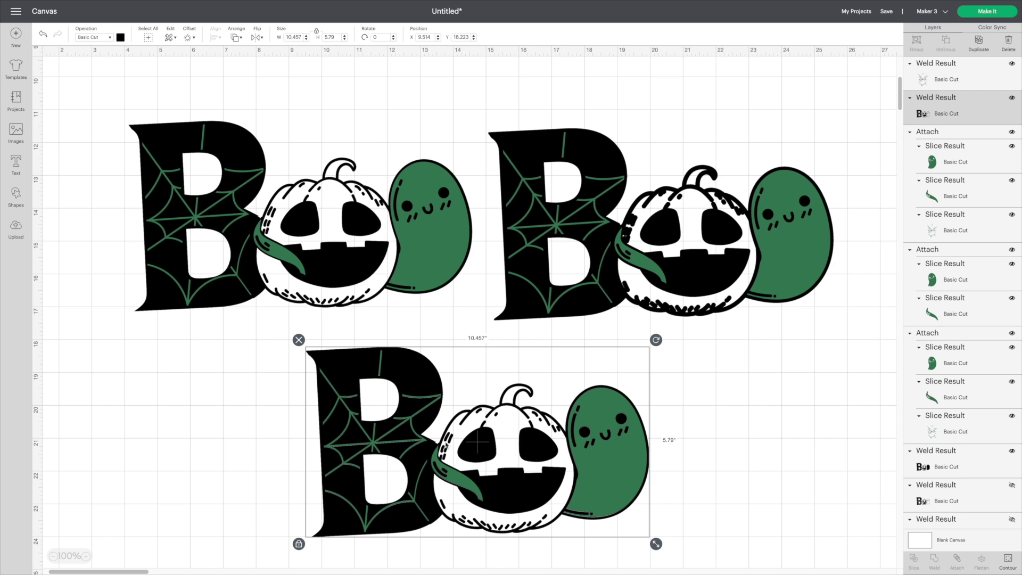
scroll(673, 87, down, 1)
click(935, 171)
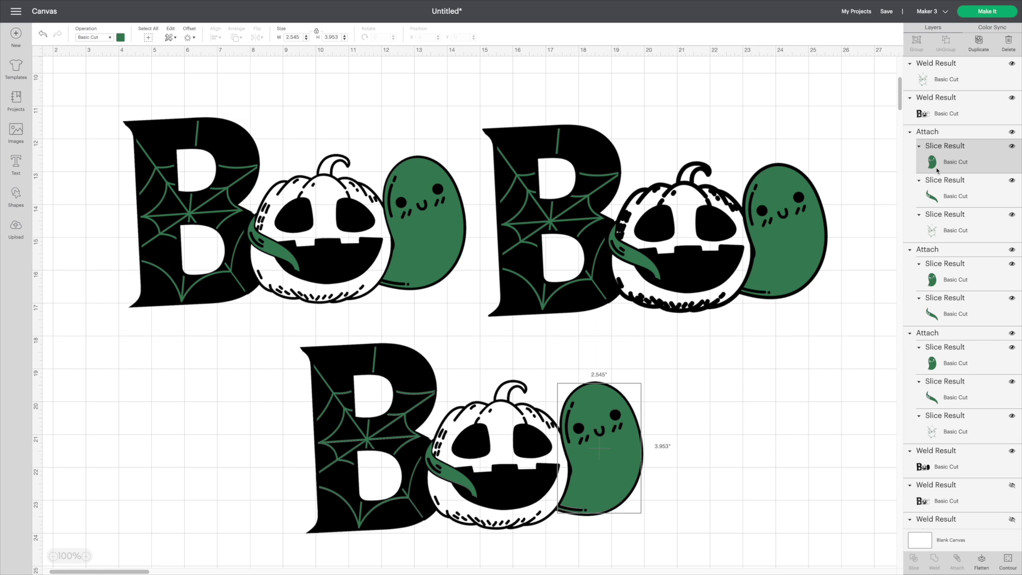
shift+click(946, 198)
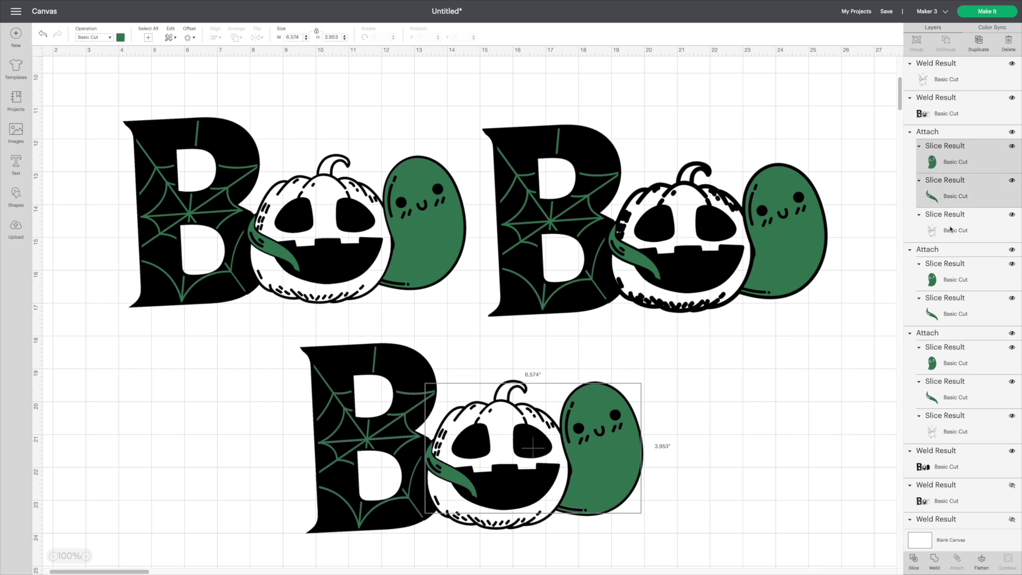
shift+click(950, 229)
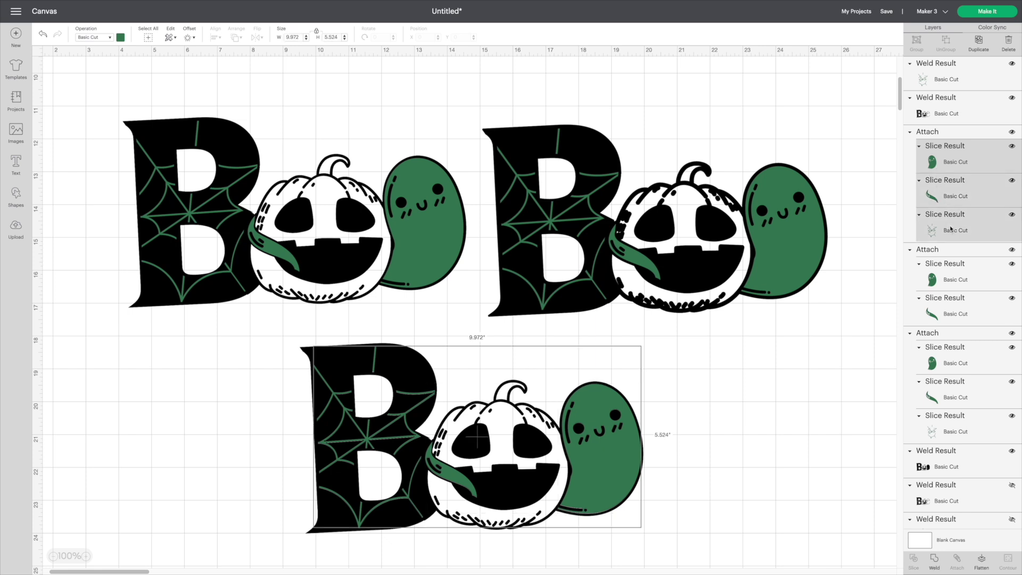
click(934, 560)
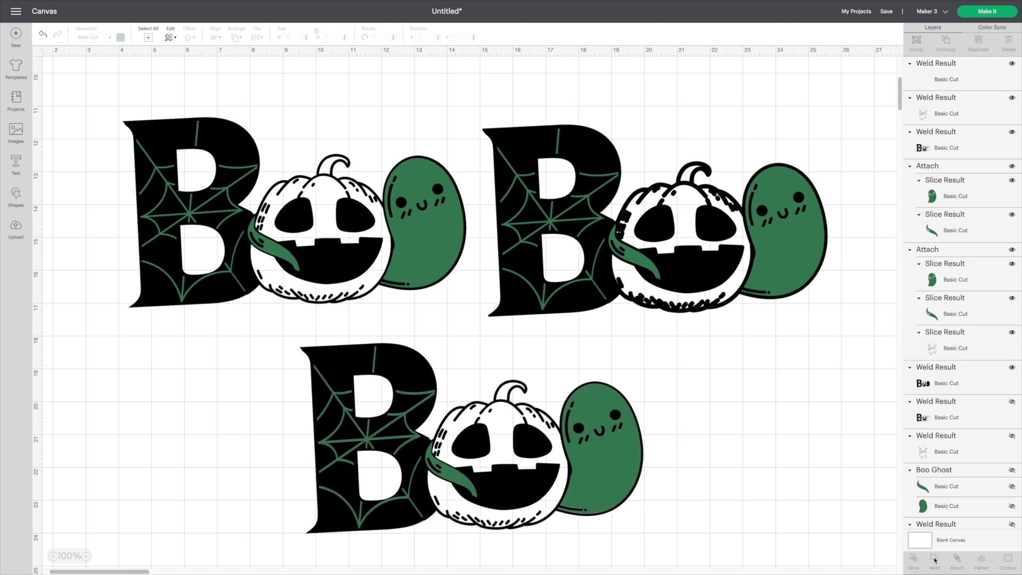
- Weld the green ghost body to its arm in the upper-right design and likewise in the upper-left design
click(954, 187)
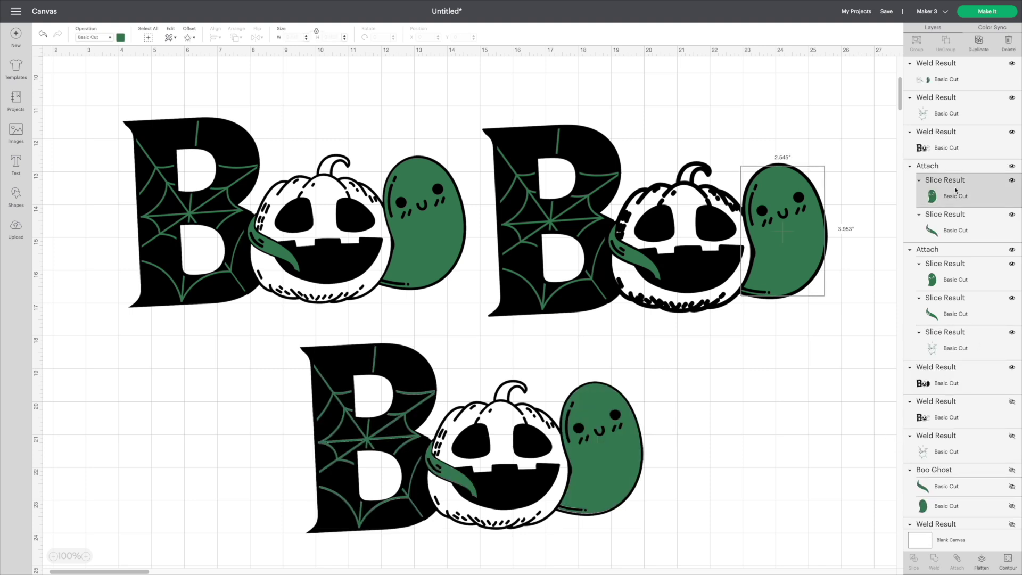
shift+click(956, 224)
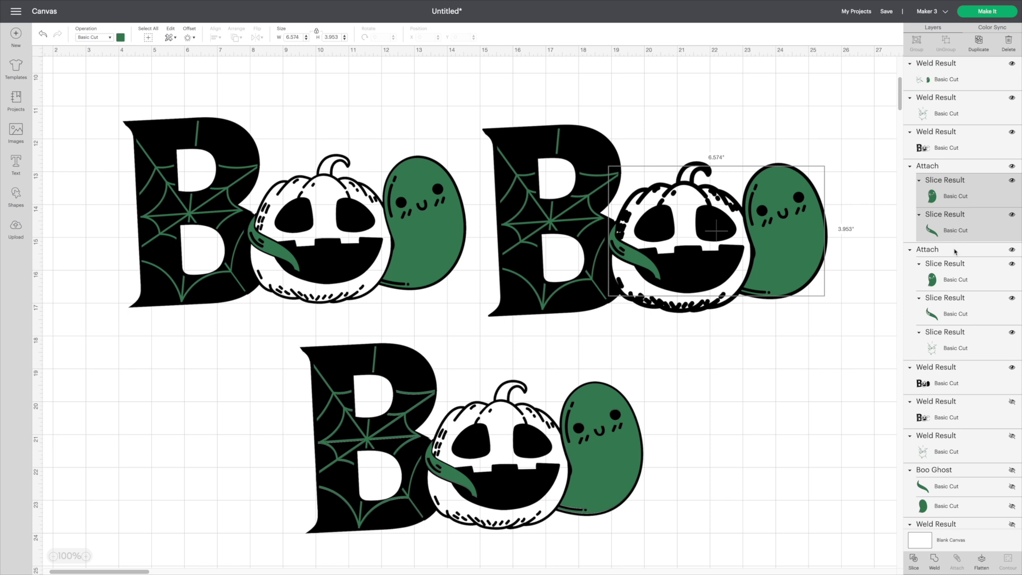
click(936, 565)
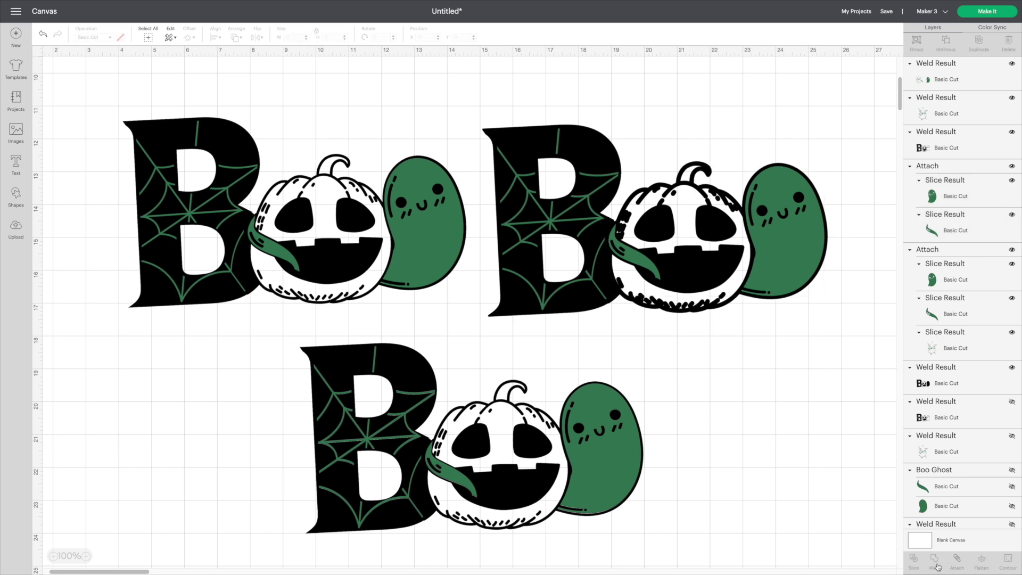
click(940, 235)
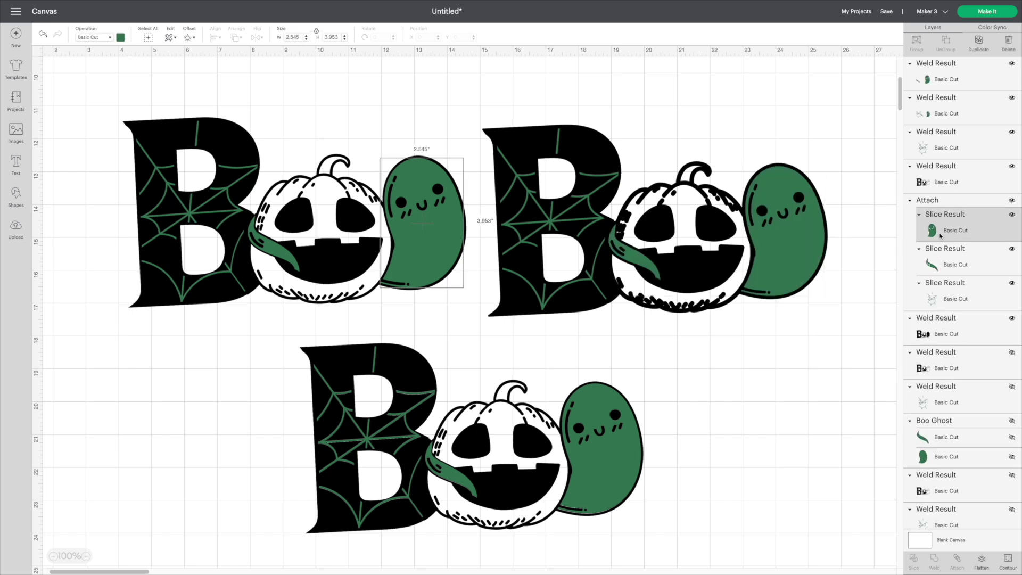
shift+click(943, 265)
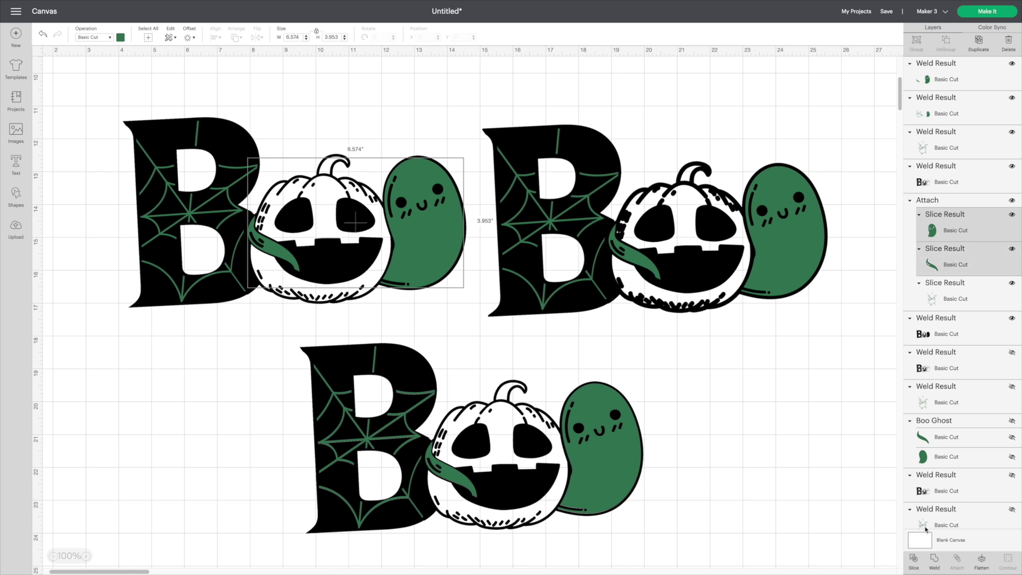
click(935, 562)
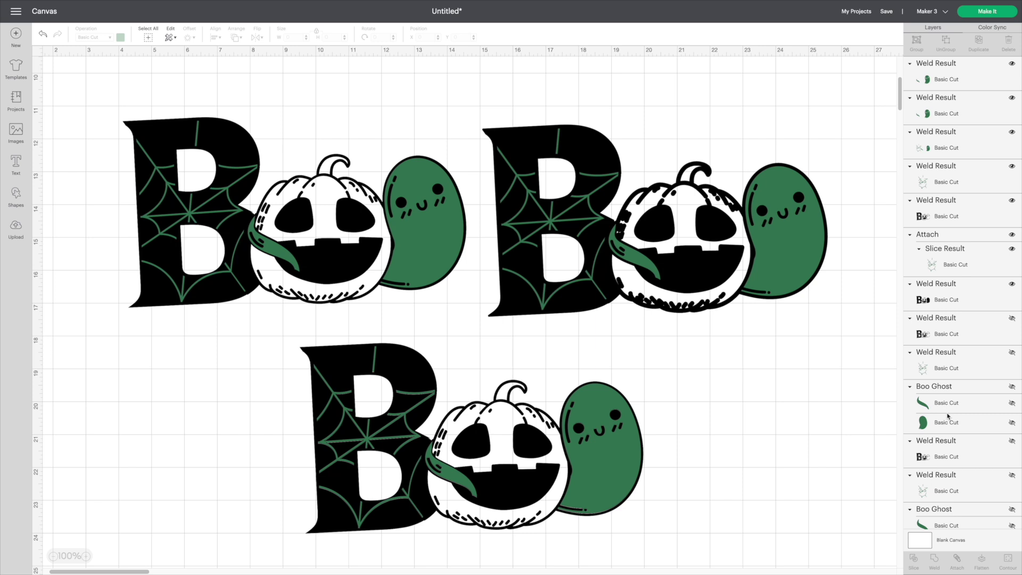
- Delete all the hidden leftover layers, including the unused weld results and the Boo Ghost pieces
click(937, 368)
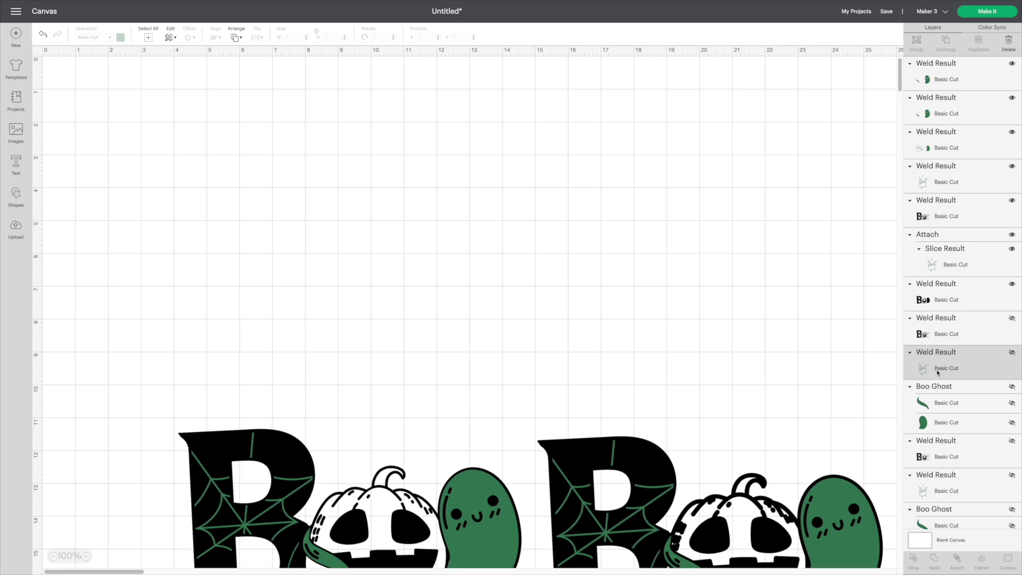
key(ctrl+z)
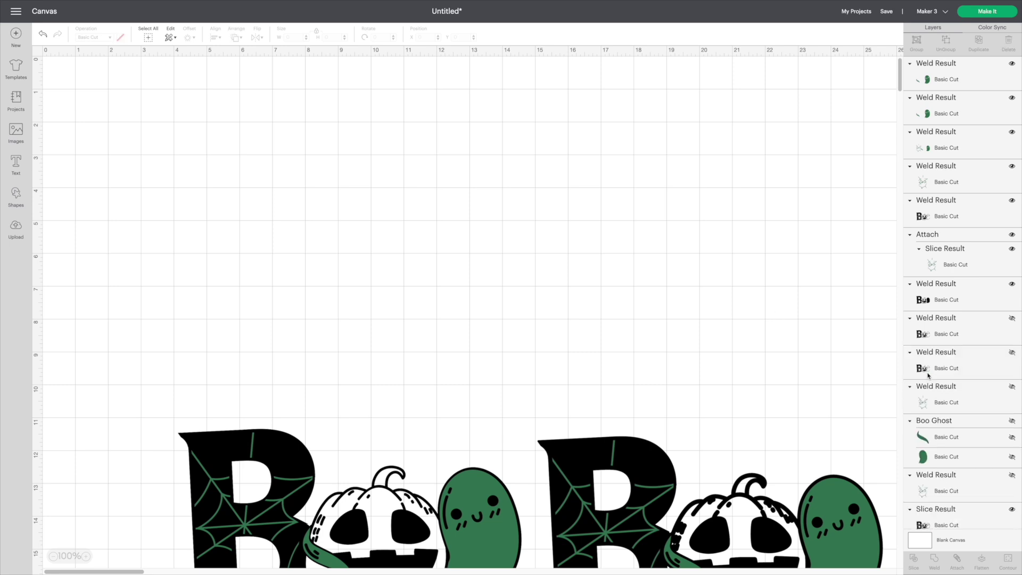
click(929, 373)
key(Delete)
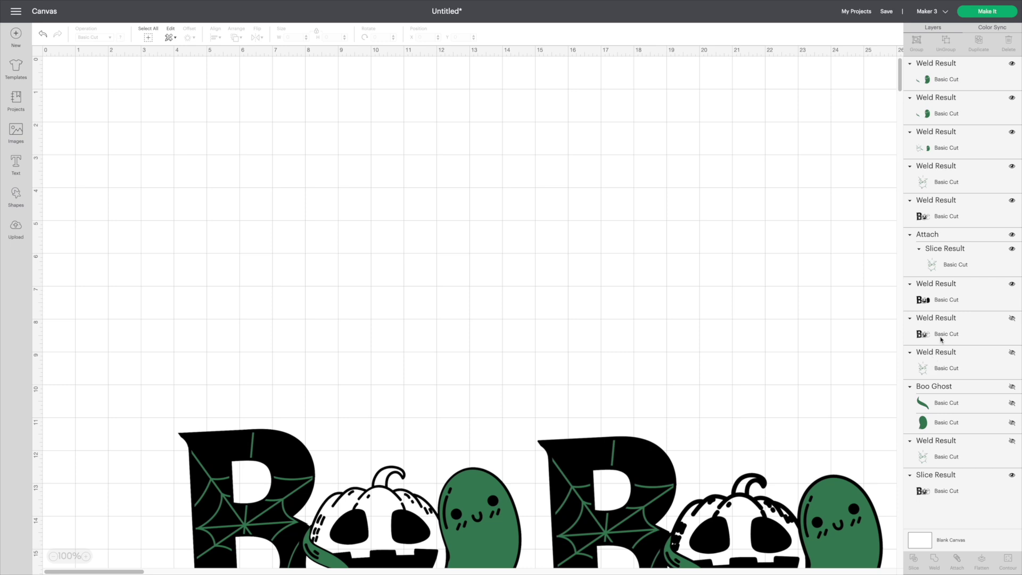
click(940, 339)
key(Delete)
click(944, 339)
key(Delete)
click(942, 376)
key(Delete)
click(944, 354)
key(Delete)
click(946, 337)
key(Delete)
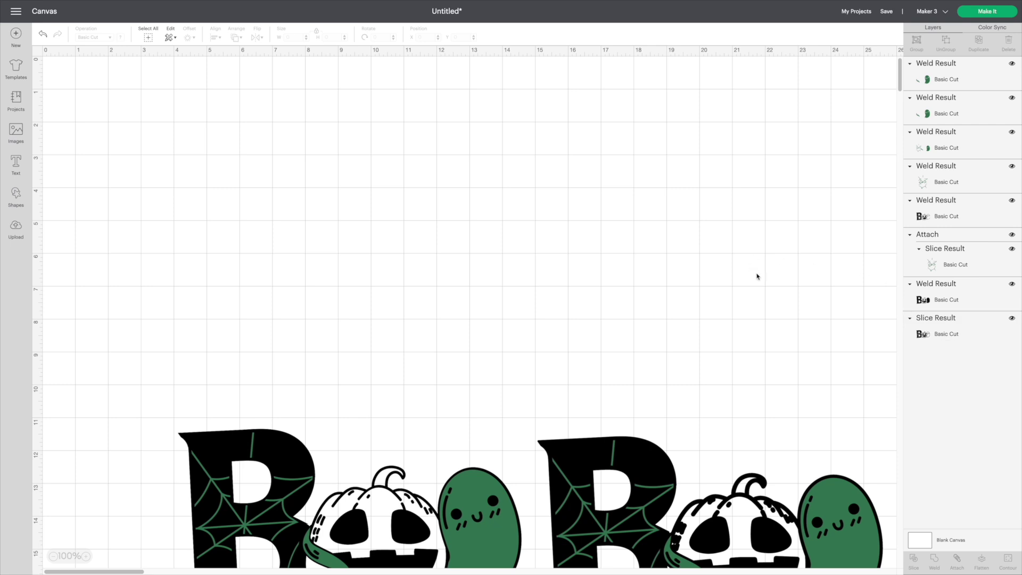
scroll(366, 301, down, 4)
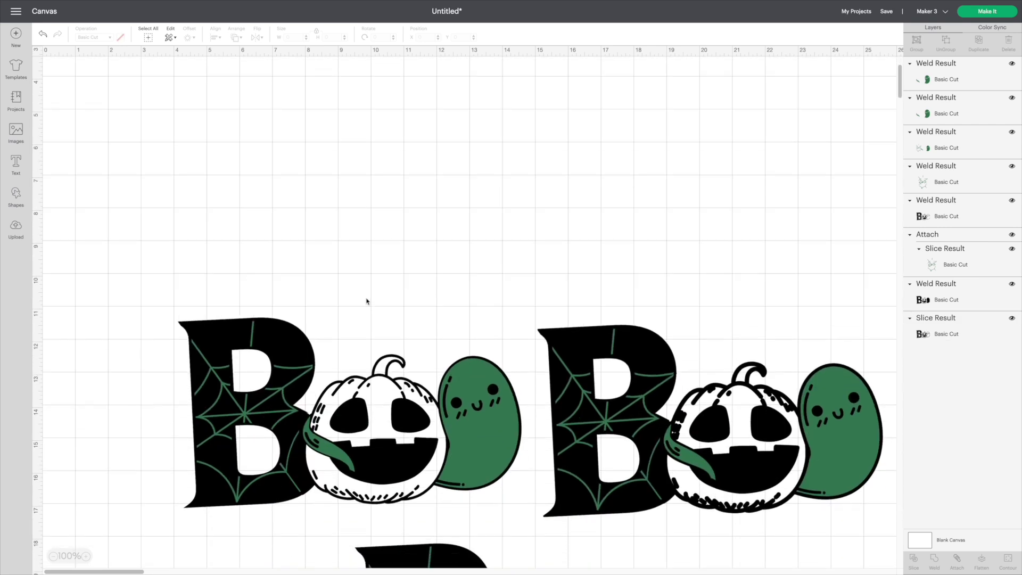
- Weld the green spider web of the upper-right BOO design to its green ghost piece
scroll(367, 302, down, 7)
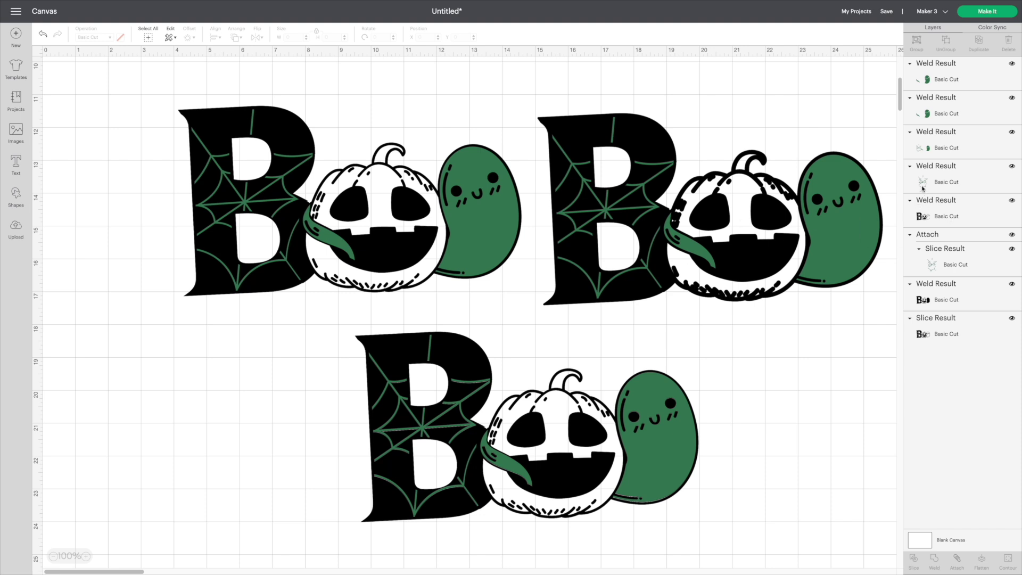
click(925, 184)
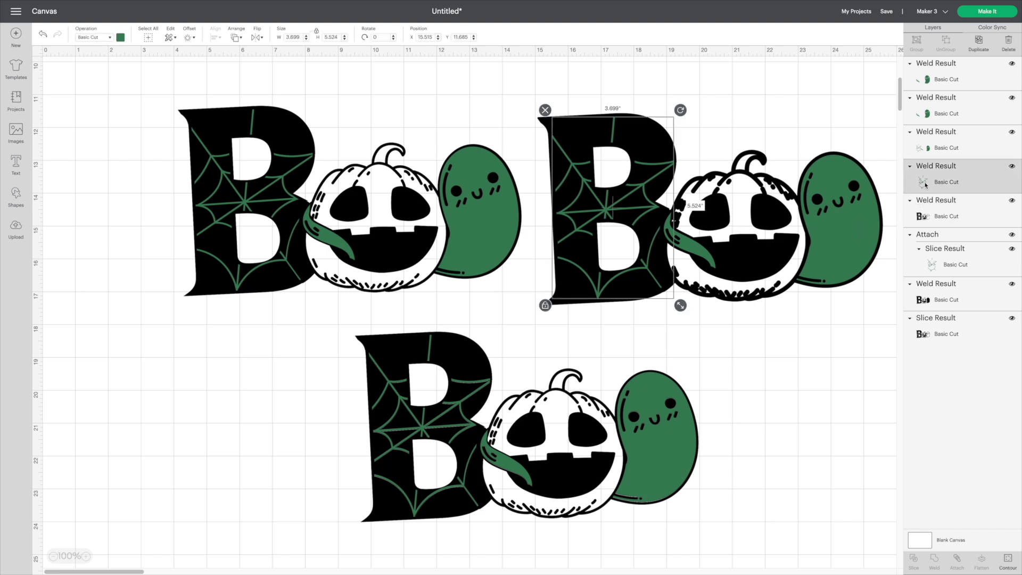
shift+click(936, 113)
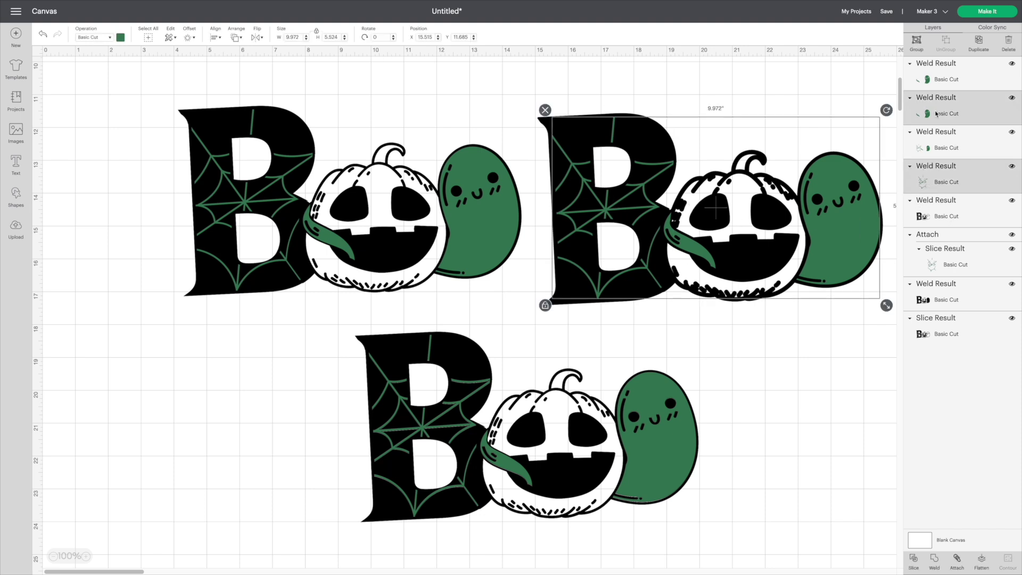
click(933, 562)
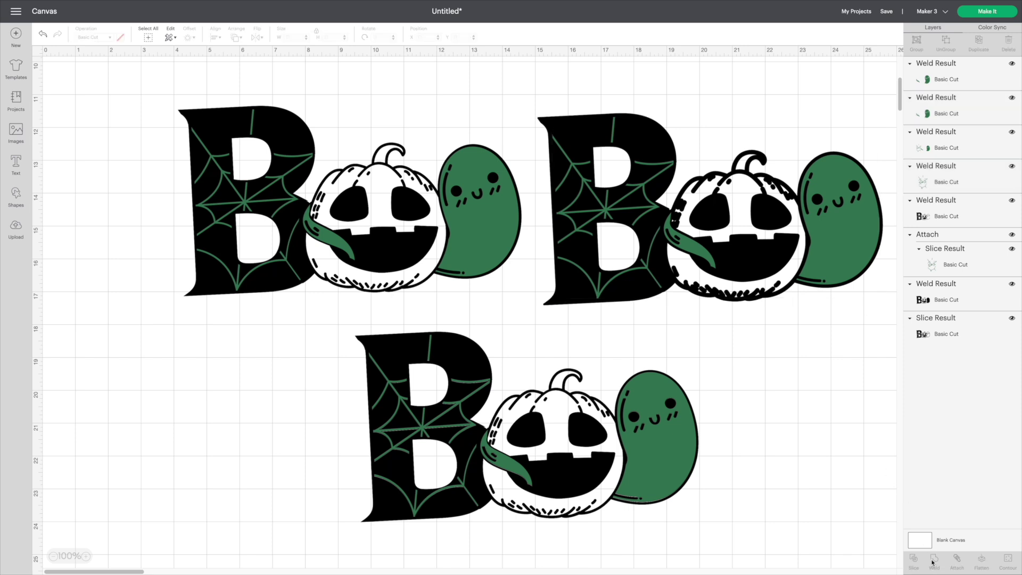
- Weld the attached green spider web of the upper-left BOO design to its green ghost piece
click(937, 235)
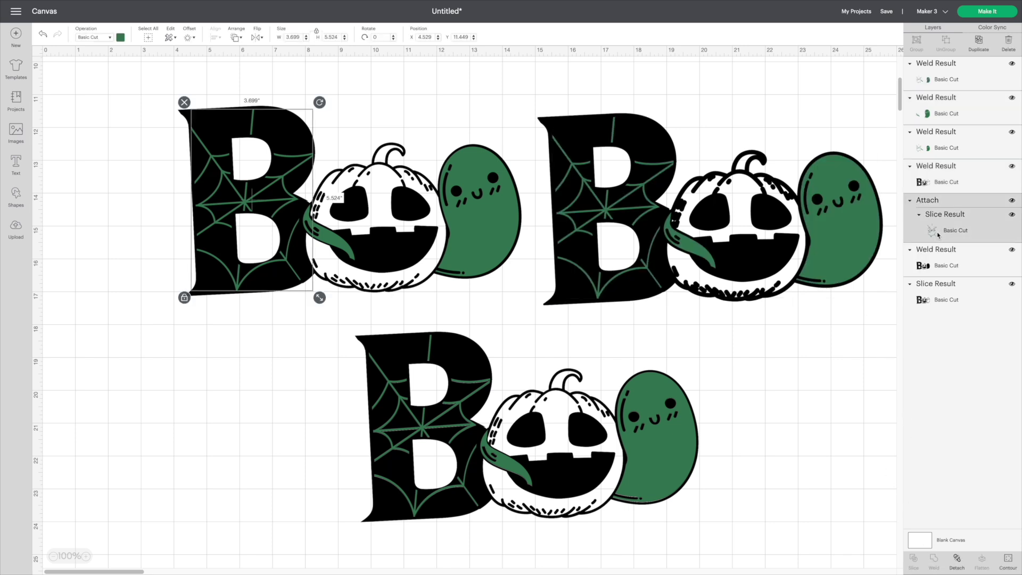
shift+click(952, 113)
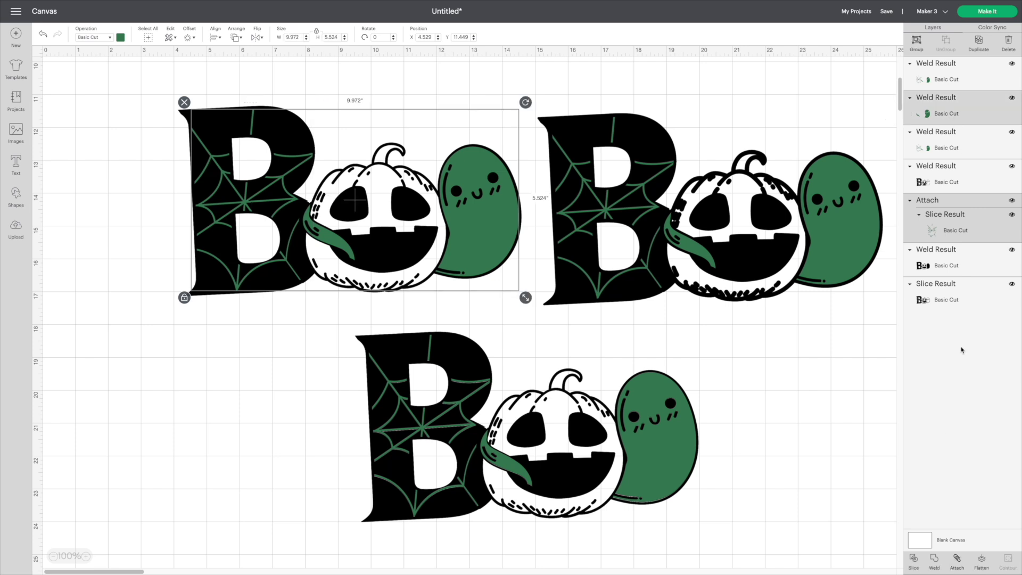
click(932, 561)
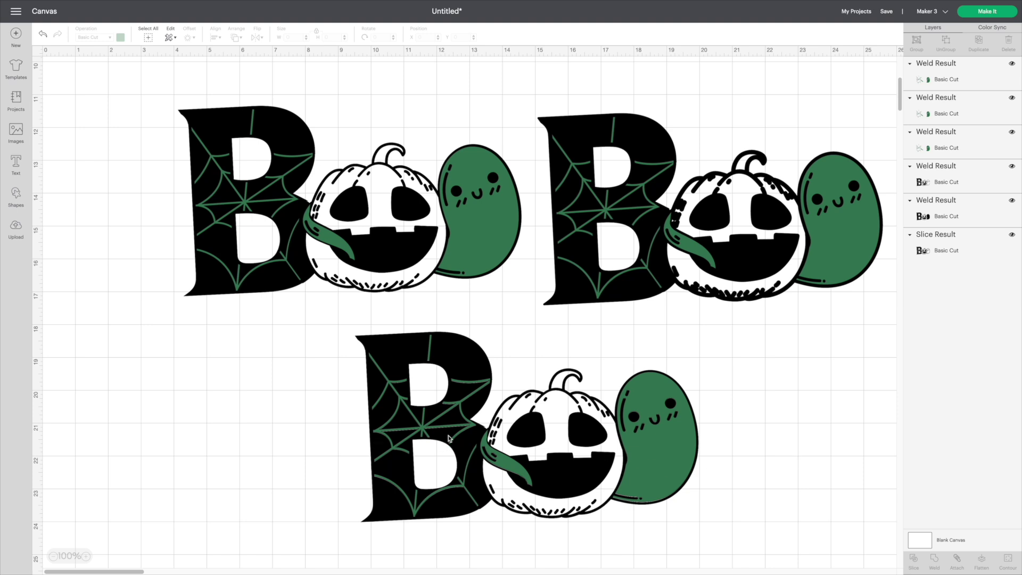
- Try a 0.03 in offset with rounded corners on the lower design's green layer, and undo it
click(662, 457)
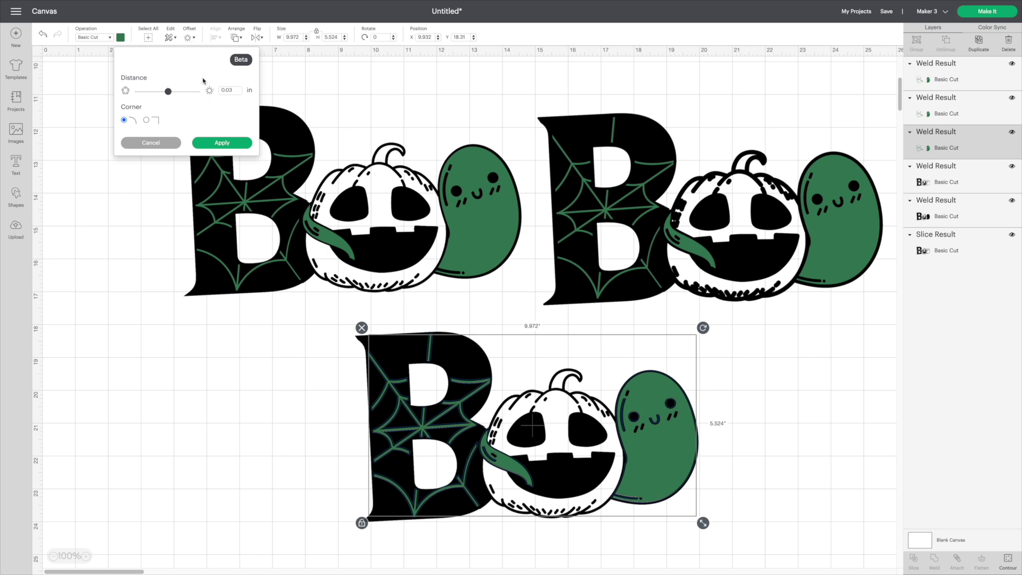
click(222, 143)
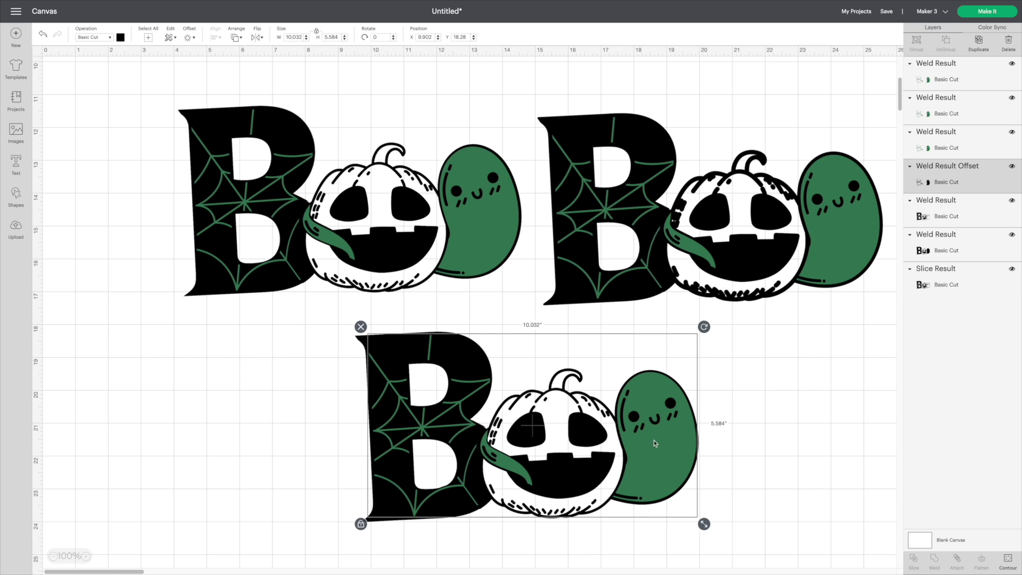
mouse_move(657, 443)
mouse_down()
mouse_move(709, 459)
mouse_move(638, 432)
mouse_move(659, 447)
mouse_up()
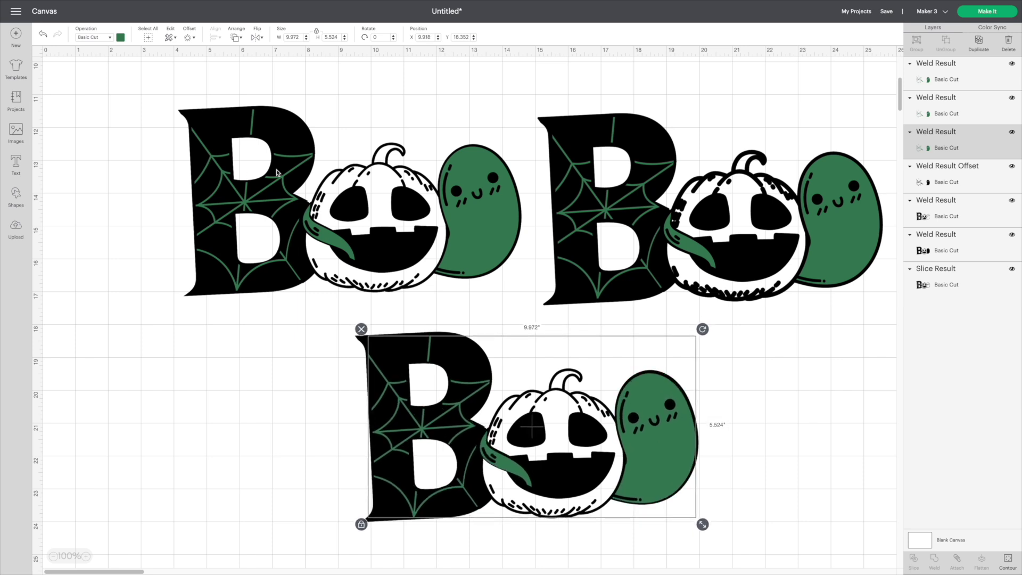
click(42, 35)
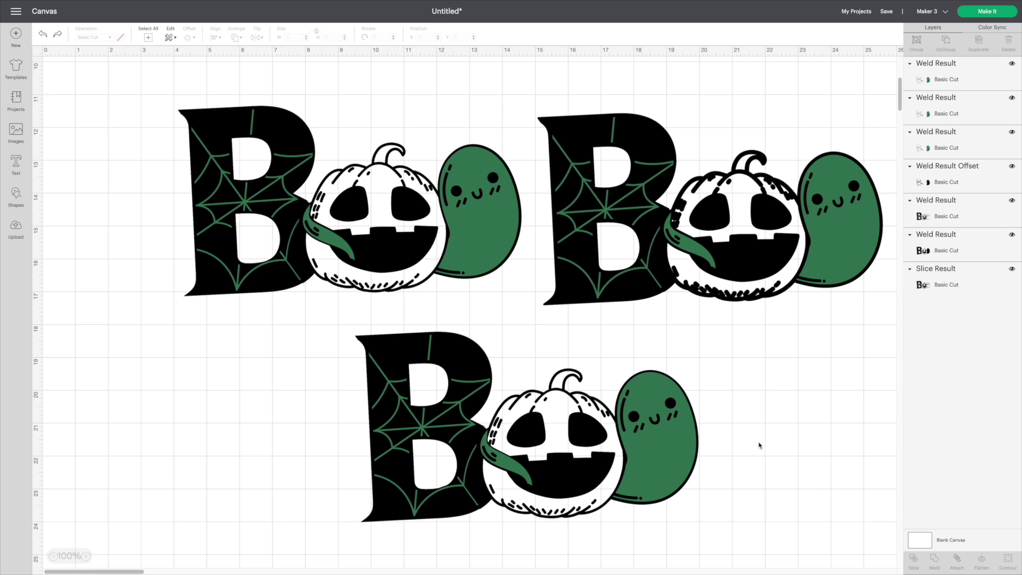
click(42, 35)
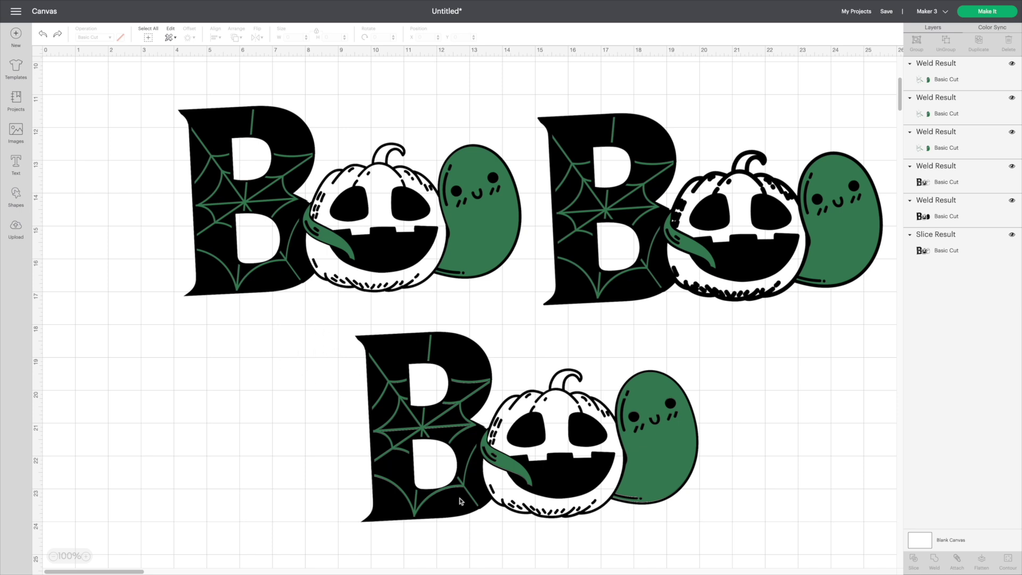
- Offset the lower design's green layer by 0.03 in again and move the original green layer off its base to the right
drag(635, 475, 657, 462)
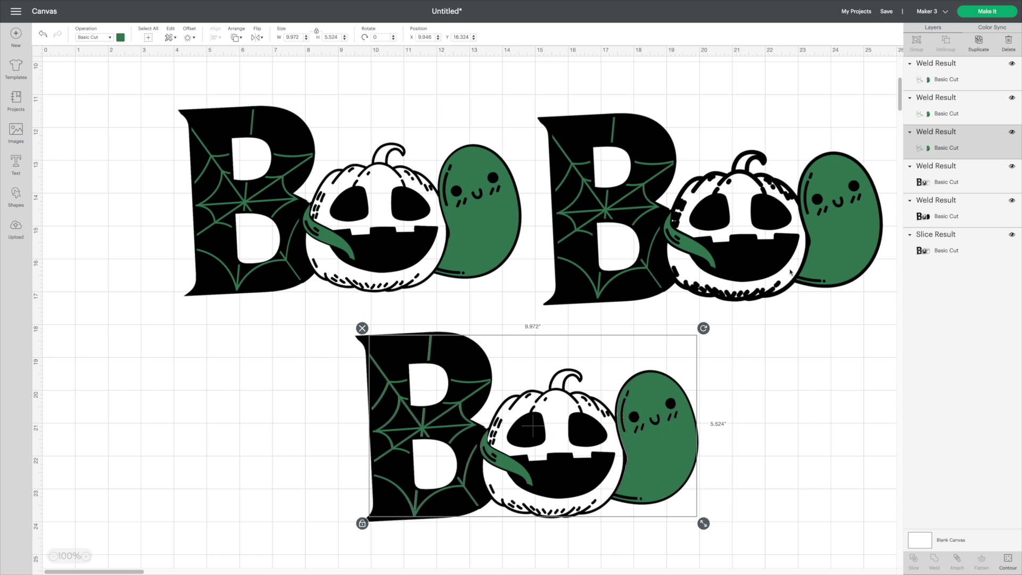
drag(660, 458, 661, 456)
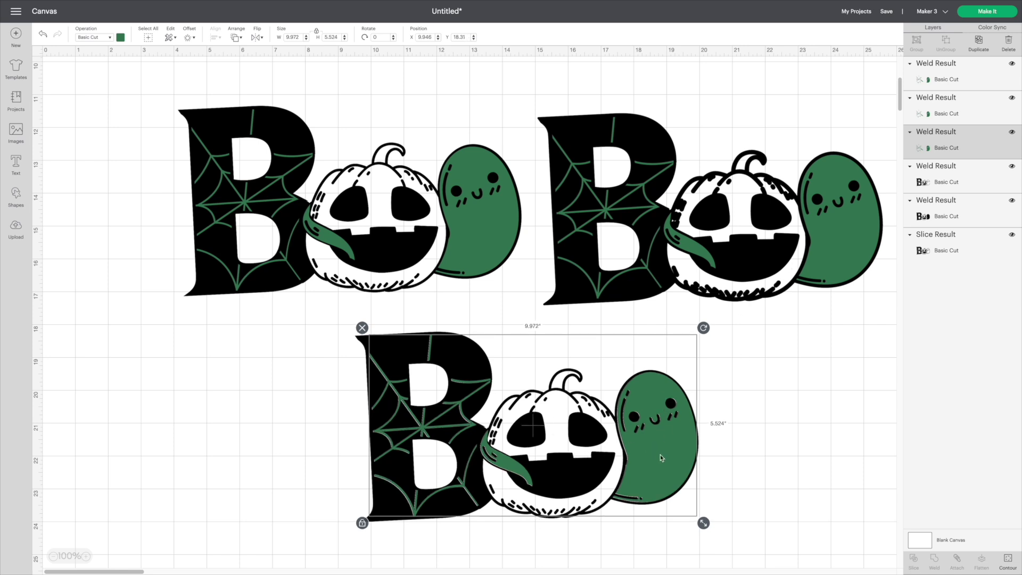
click(120, 39)
click(189, 38)
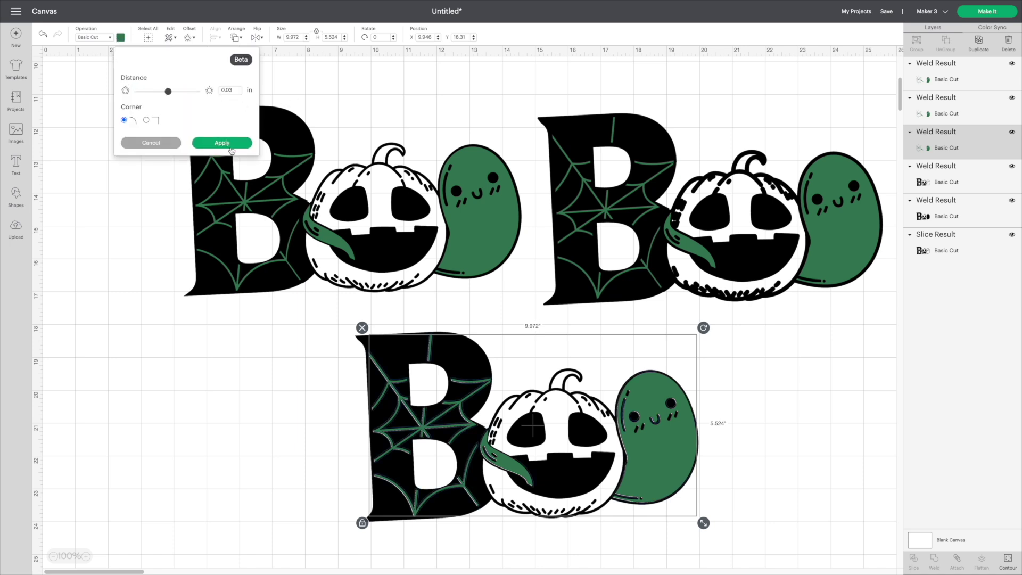
click(231, 151)
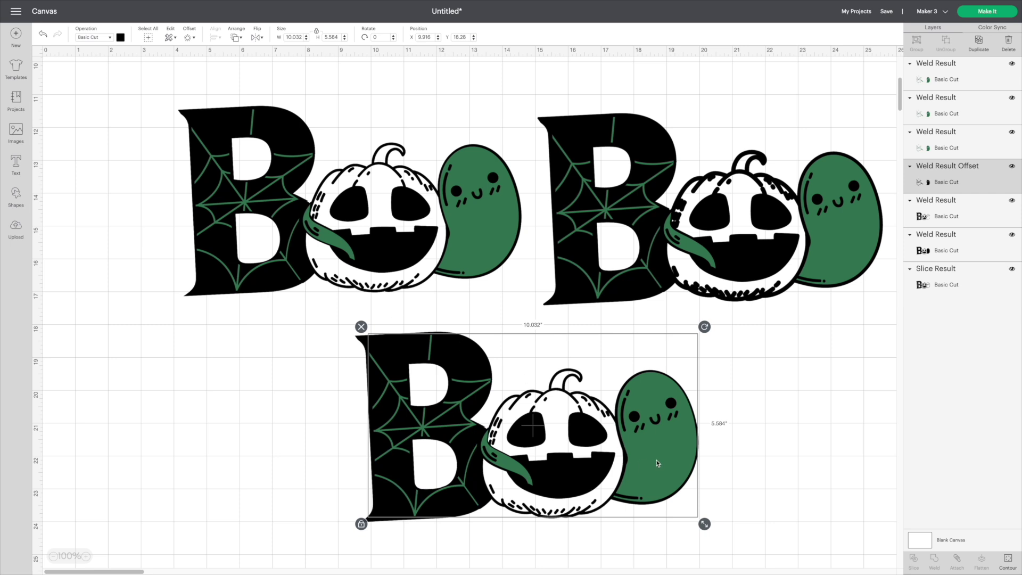
drag(658, 463, 752, 504)
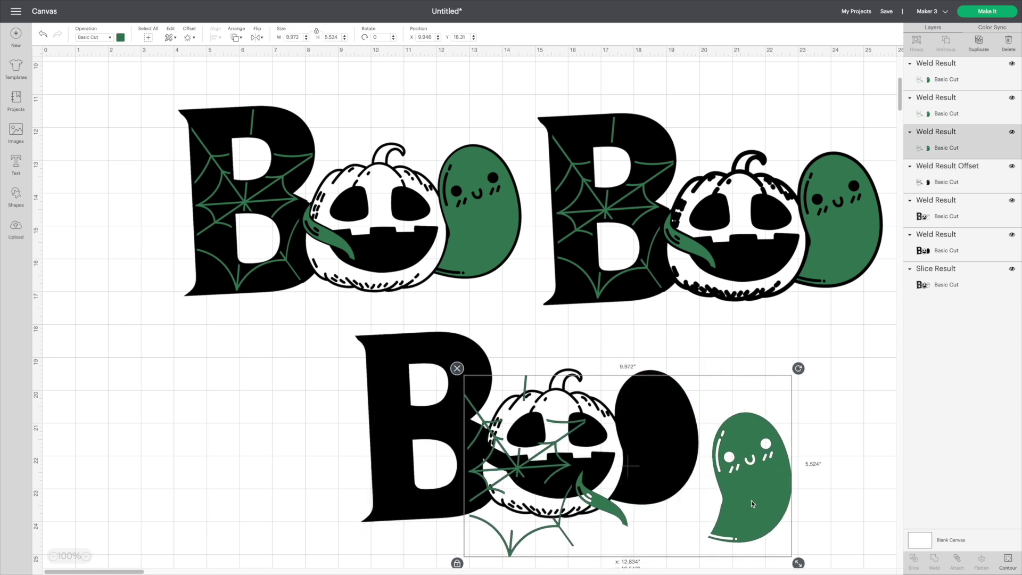
drag(752, 503, 752, 503)
- Check the lower offset and black base layers, and undo the green layer's move and its offset
click(392, 359)
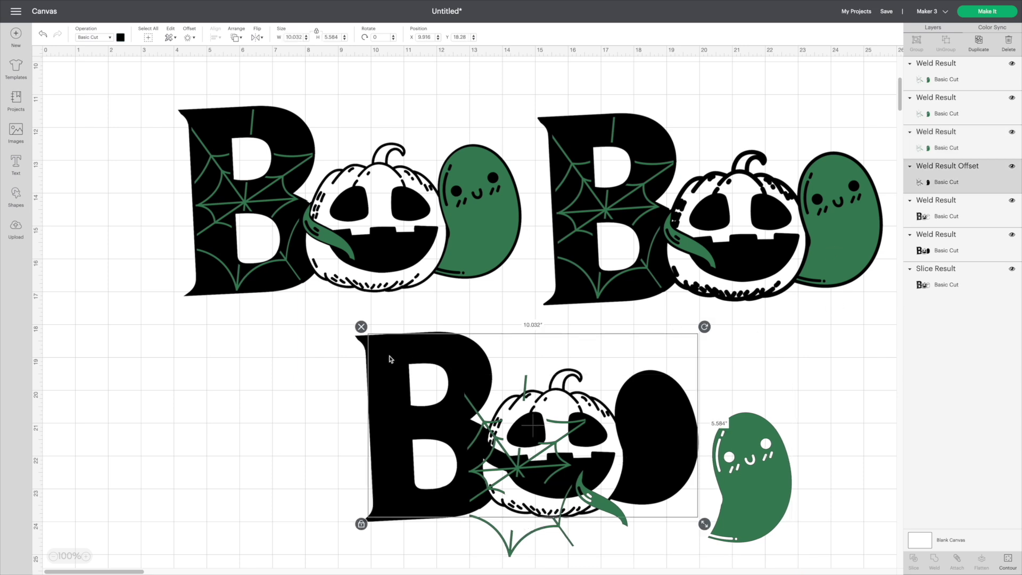
click(952, 286)
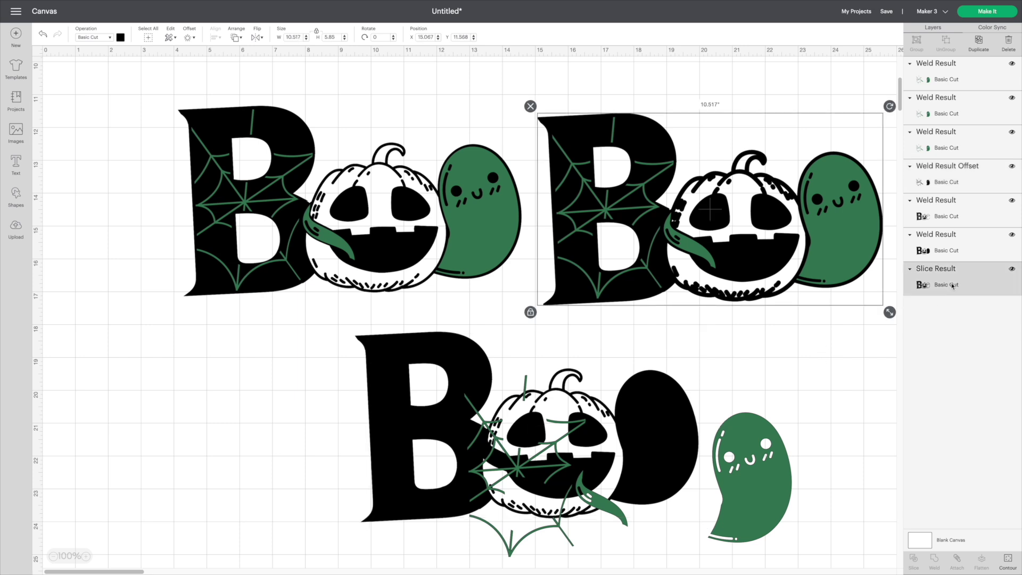
click(957, 250)
click(951, 215)
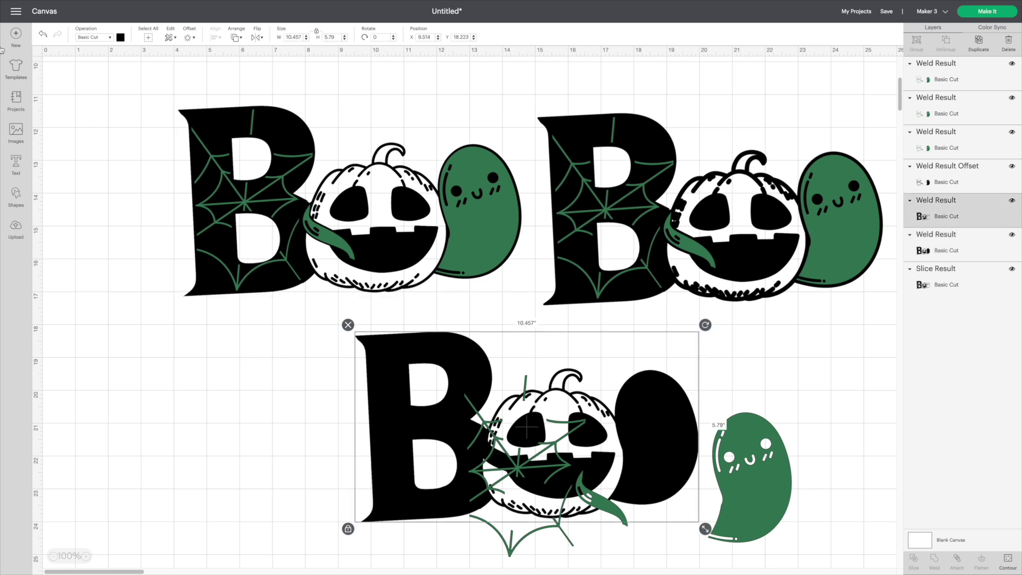
click(43, 34)
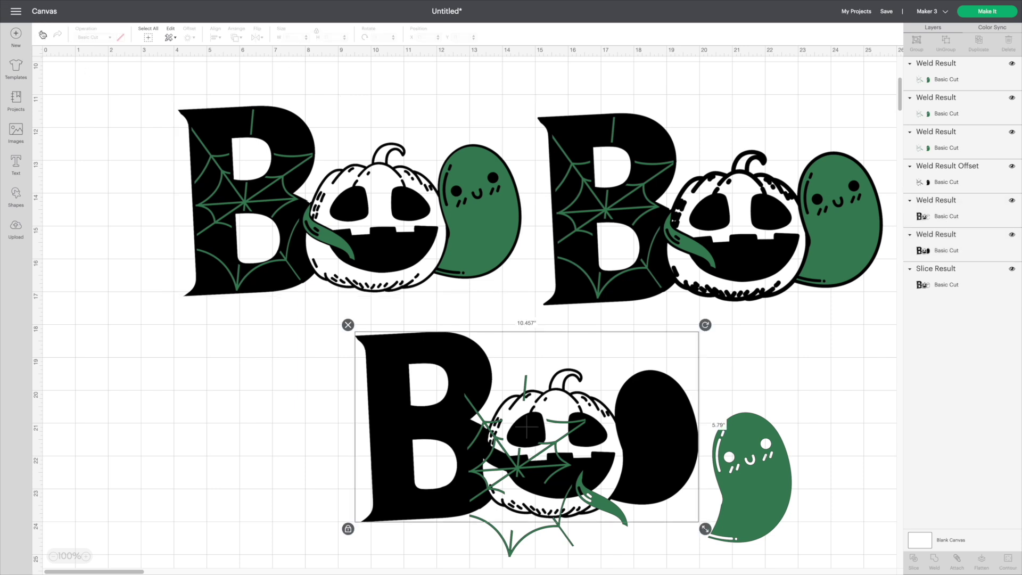
click(44, 35)
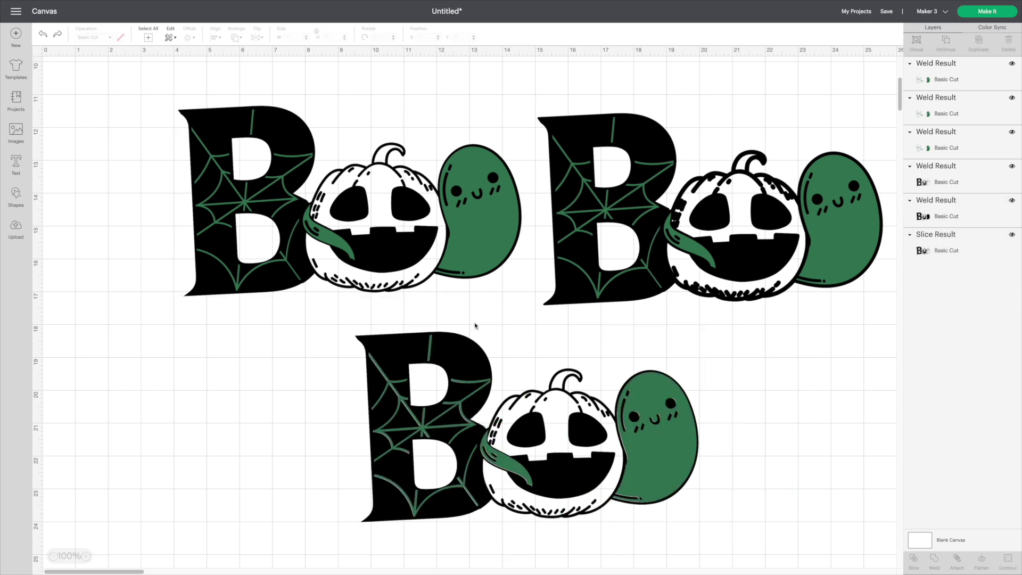
- Move the lower design's green layer clear of its black base to the left and offset it by 0.03 in with rounded corners
drag(676, 448, 325, 454)
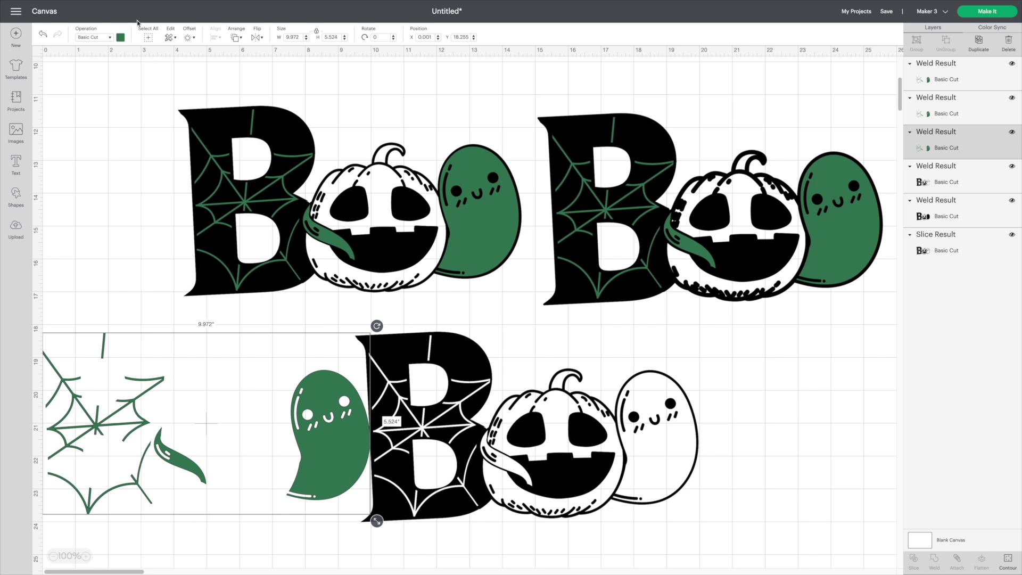
click(191, 39)
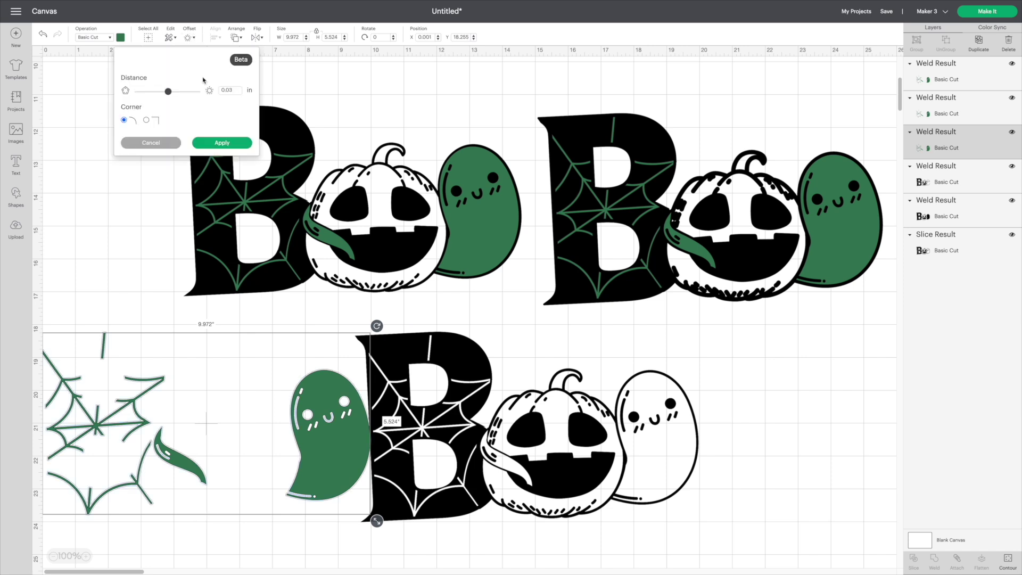
click(222, 144)
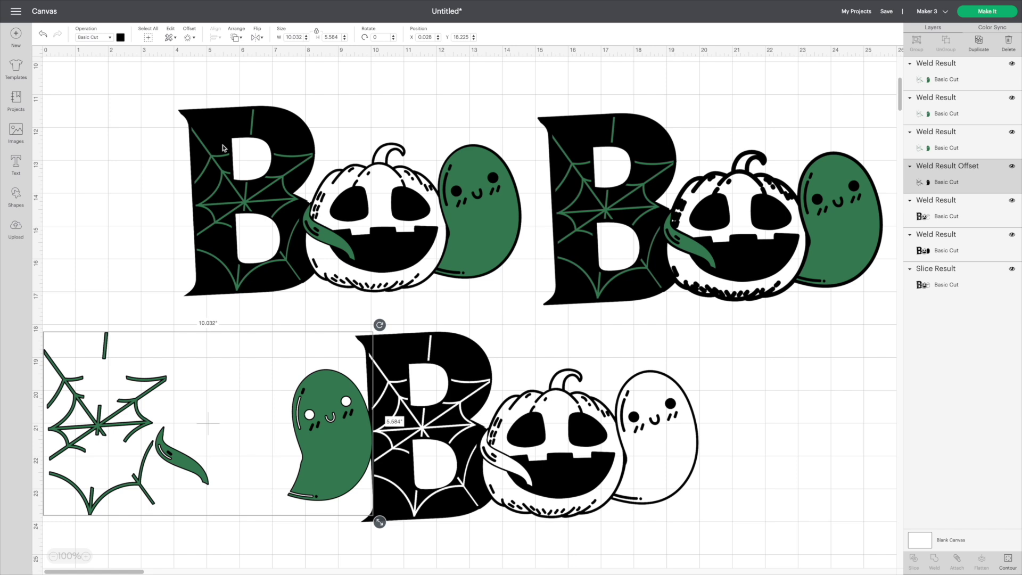
- Recolor the new offset of the lower design's green layer to the existing green material color
click(120, 38)
click(142, 77)
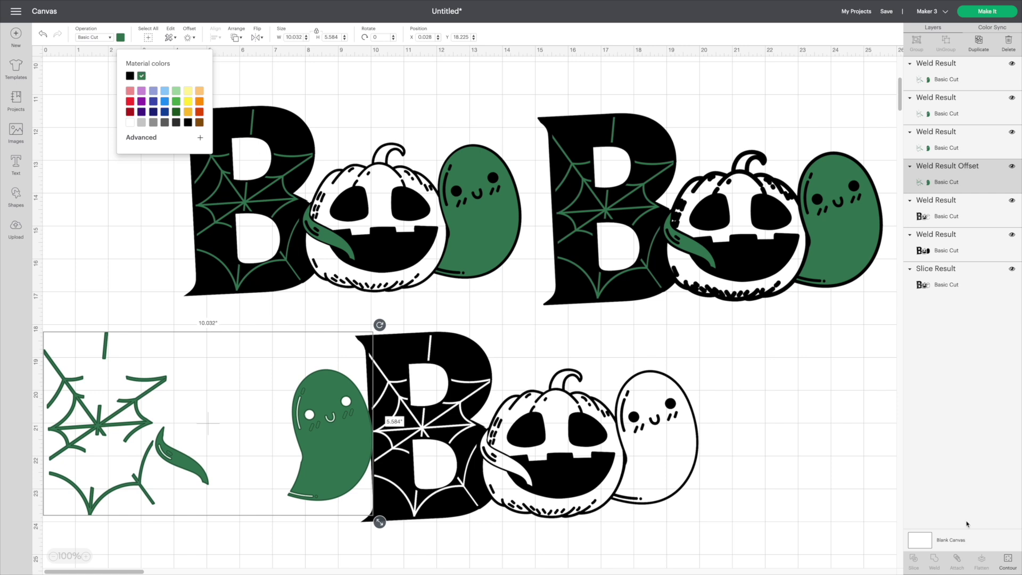
- Try moving the original green layer away from its green offset, and undo each move
click(237, 443)
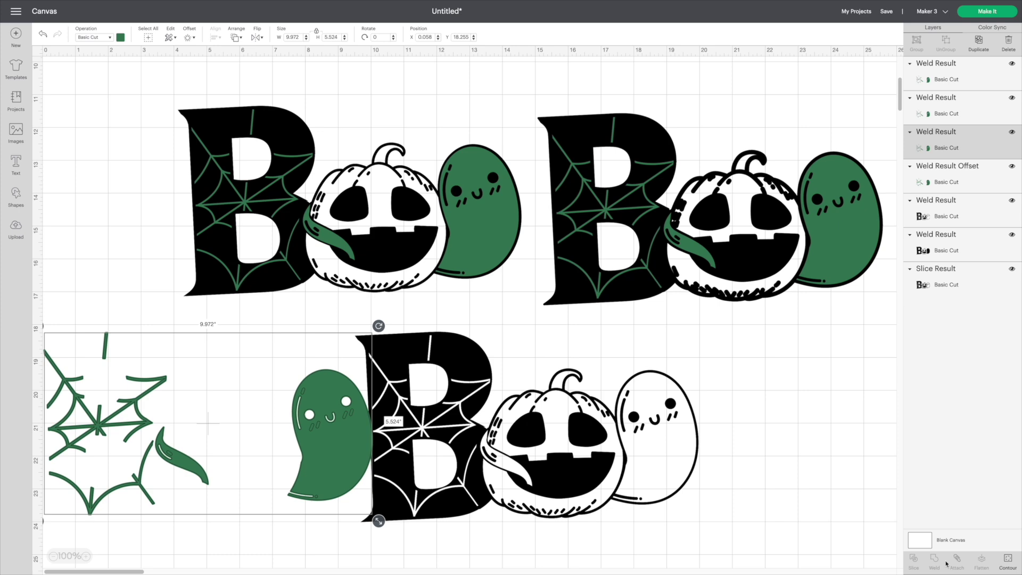
drag(312, 472, 359, 509)
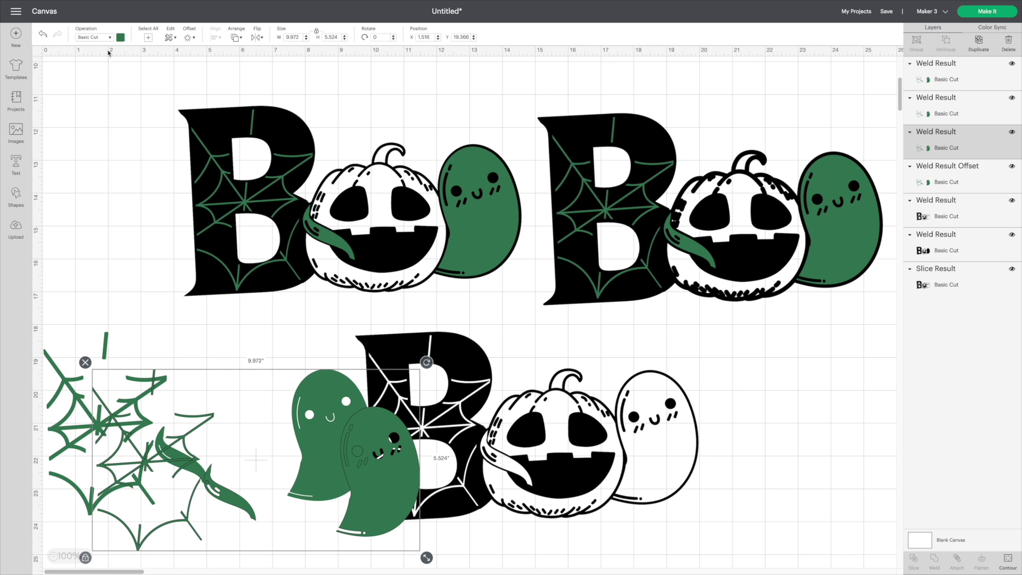
click(42, 36)
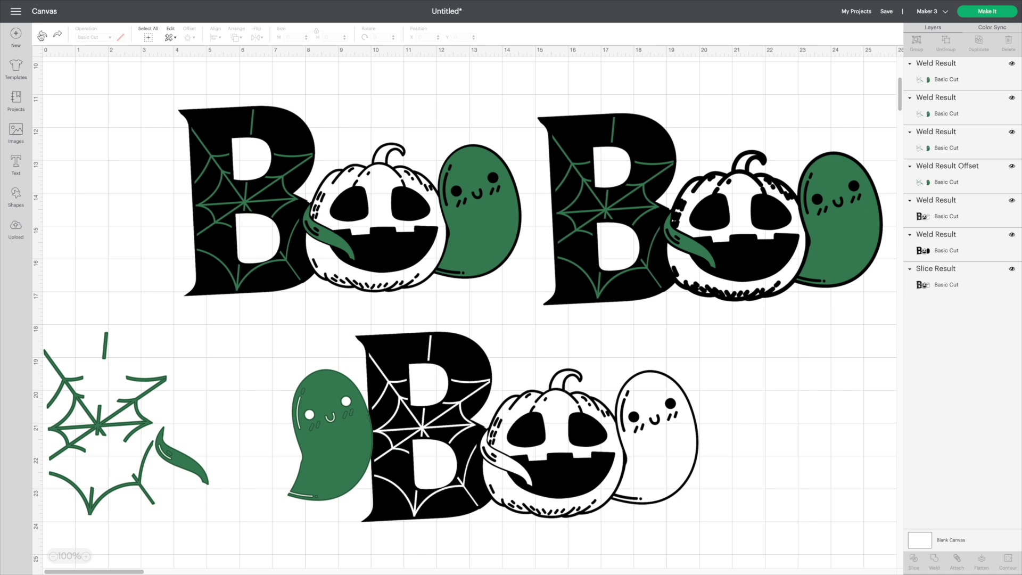
drag(274, 502, 158, 483)
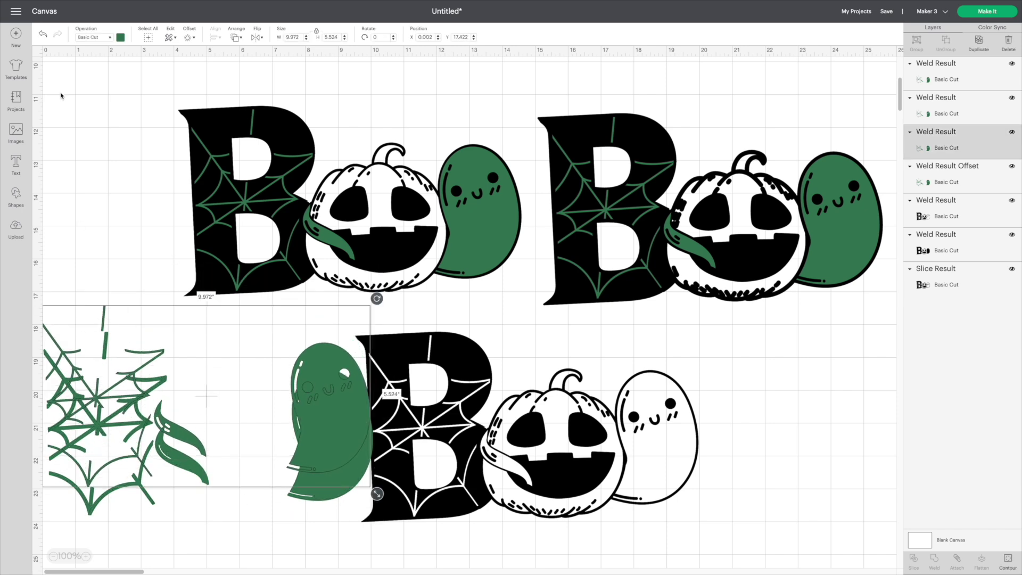
click(41, 35)
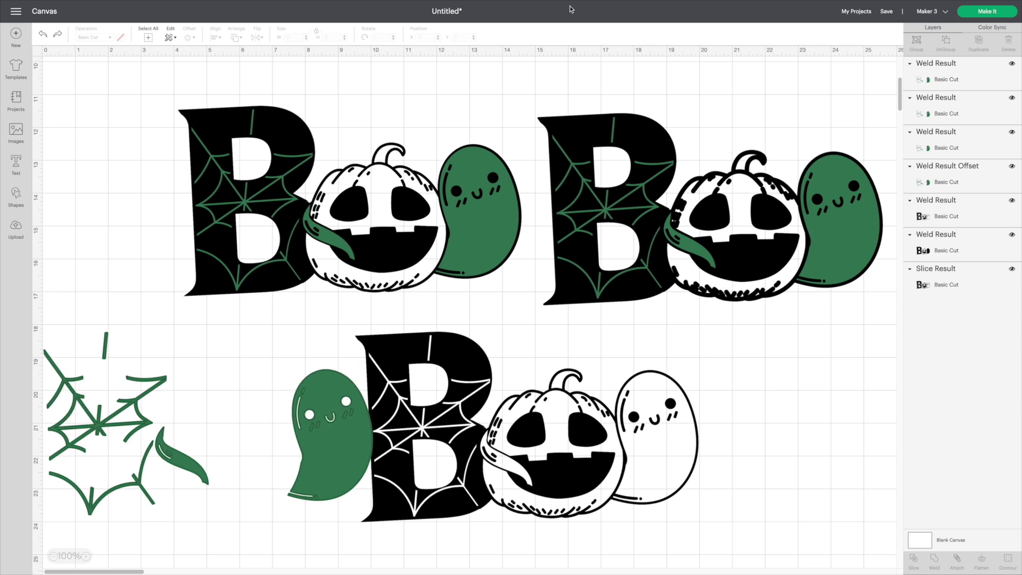
- Weld the lower design's original green layer and its green offset into one layer
click(972, 66)
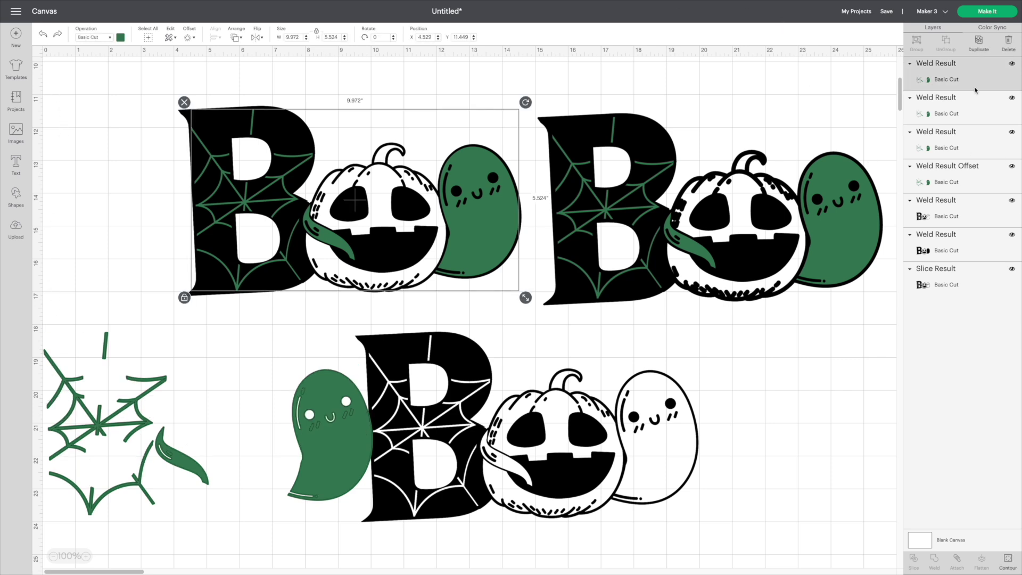
click(982, 115)
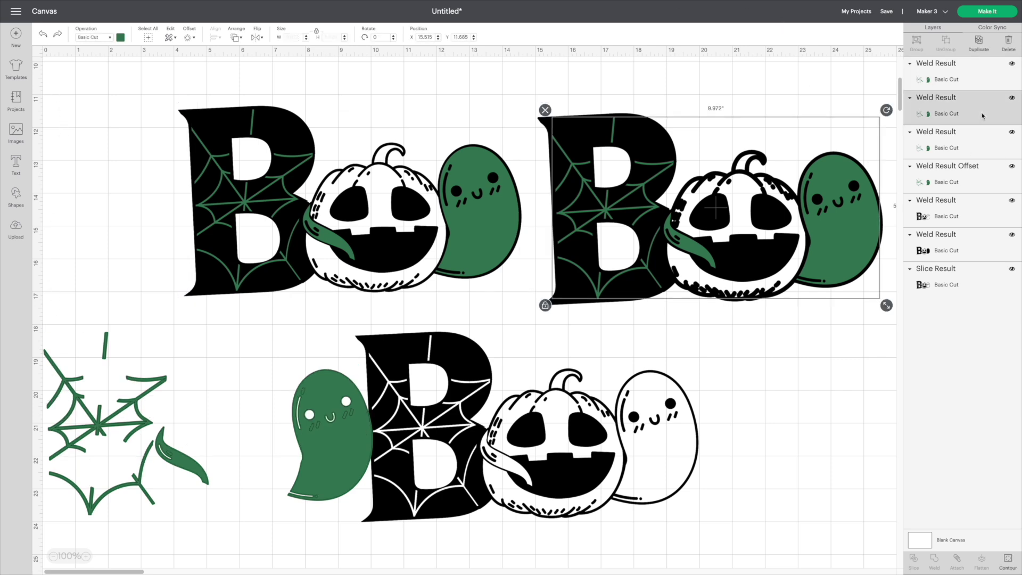
click(968, 177)
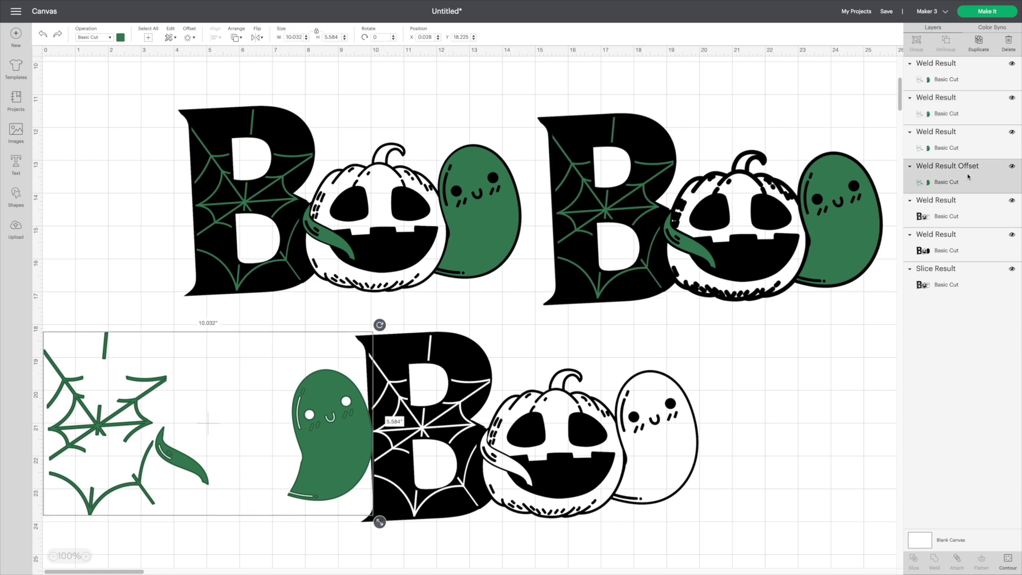
click(970, 158)
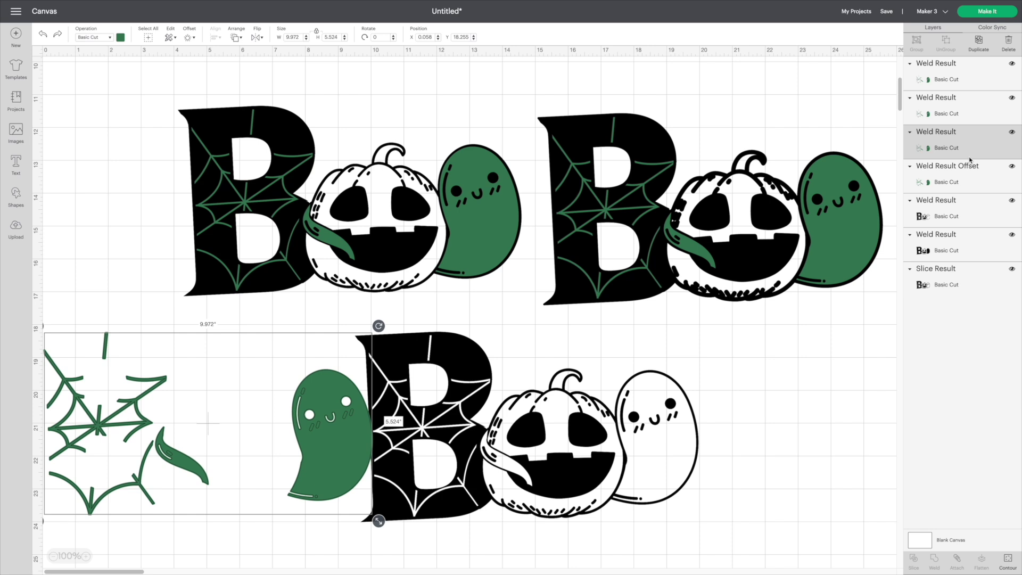
shift+click(963, 170)
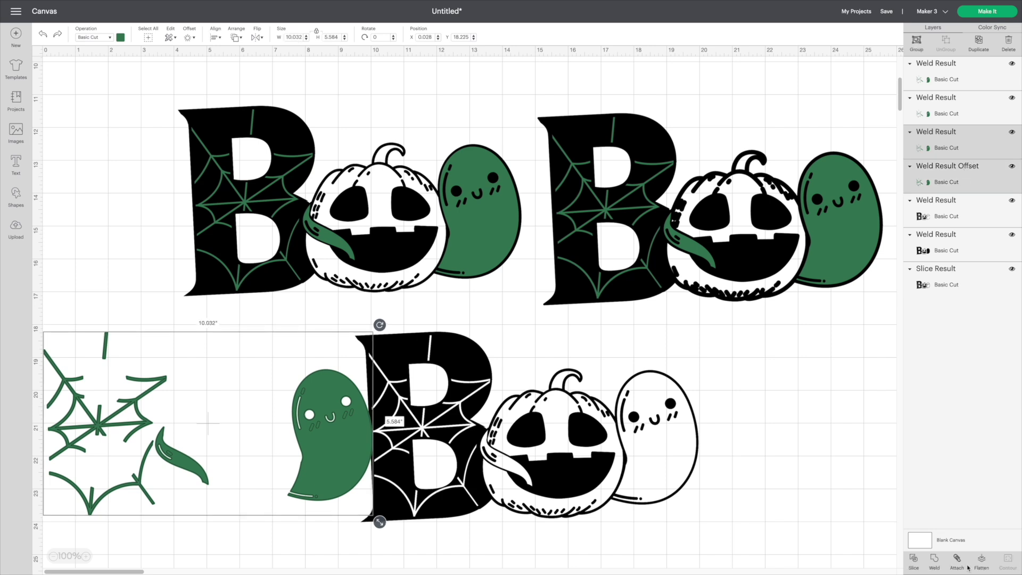
click(934, 563)
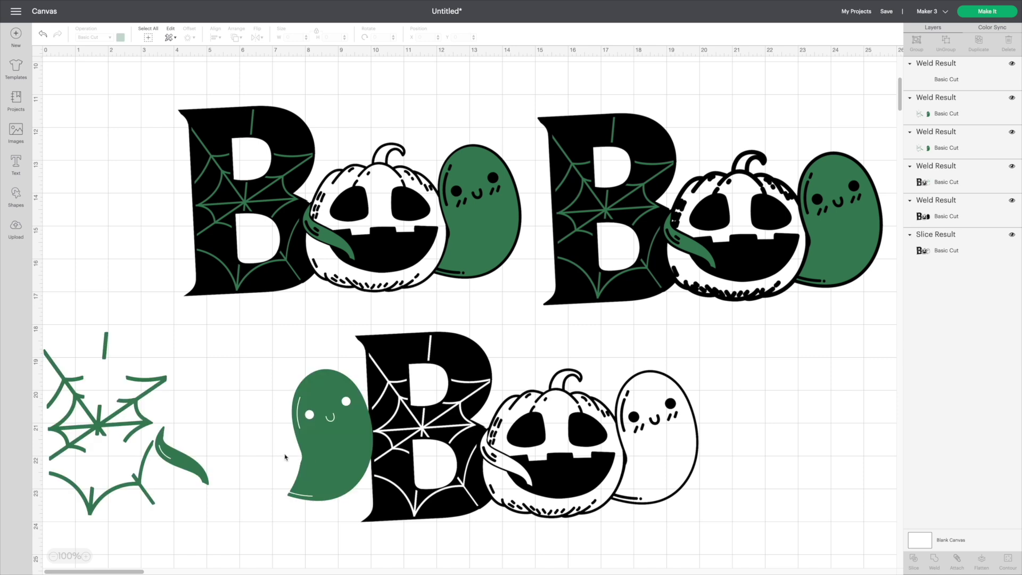
- Place the welded green layer over the lower design's black base and send it to the back
drag(356, 474, 669, 471)
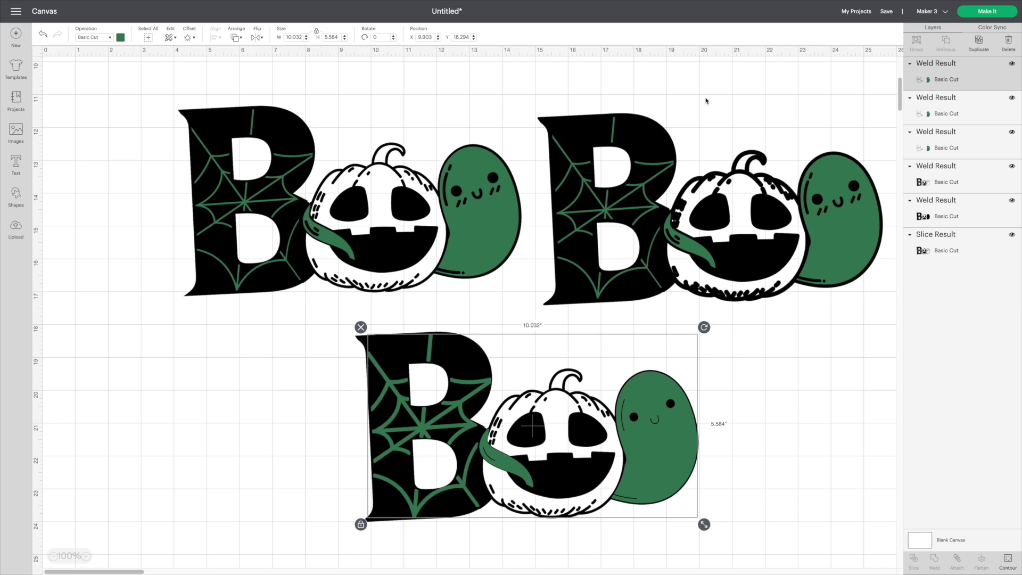
click(243, 38)
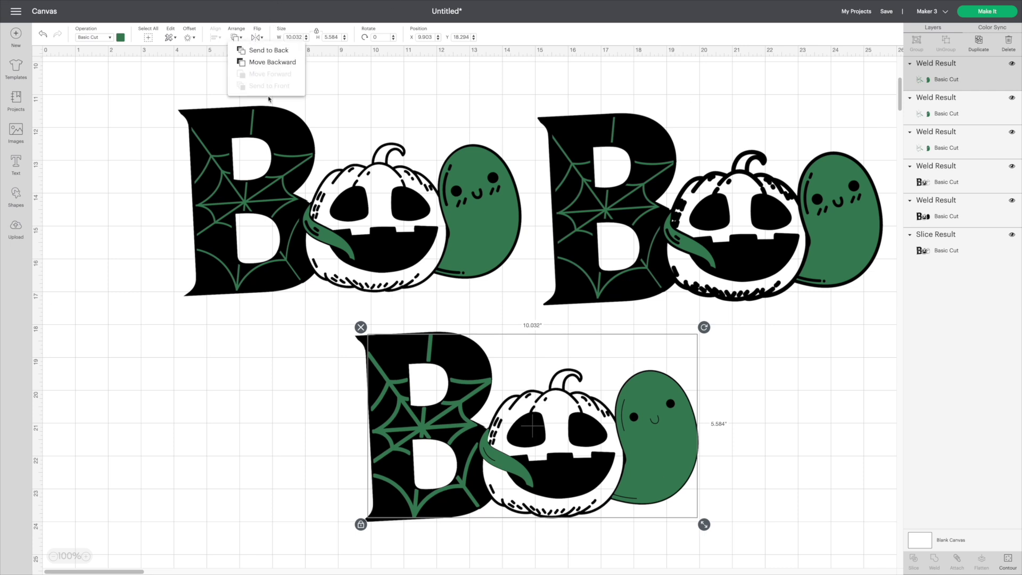
click(278, 62)
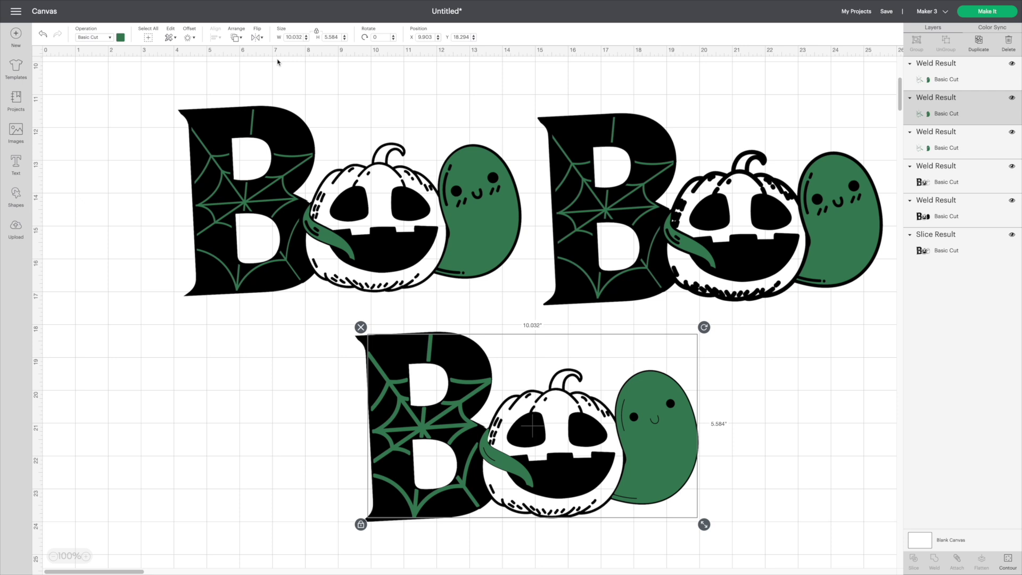
click(236, 38)
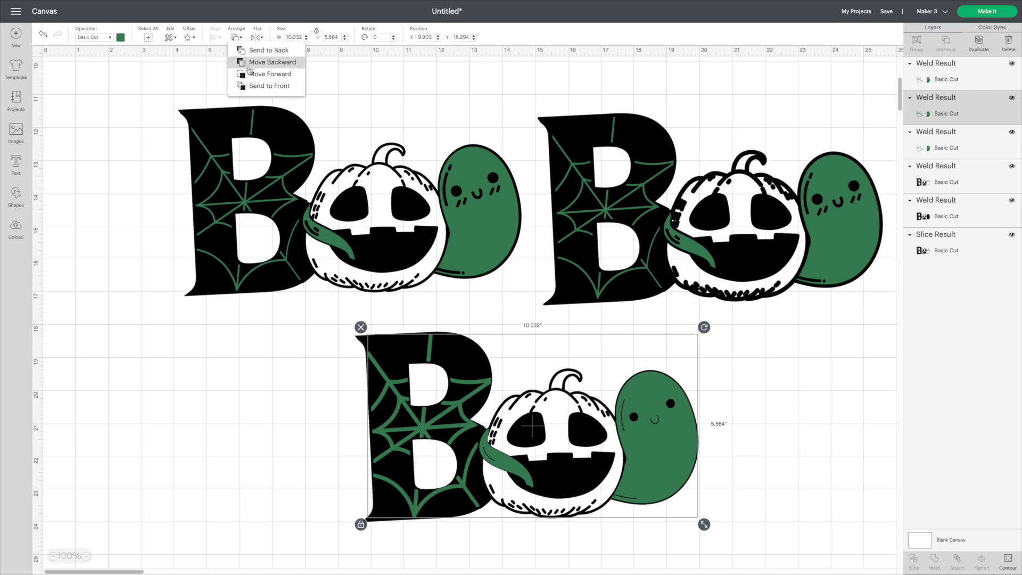
click(257, 50)
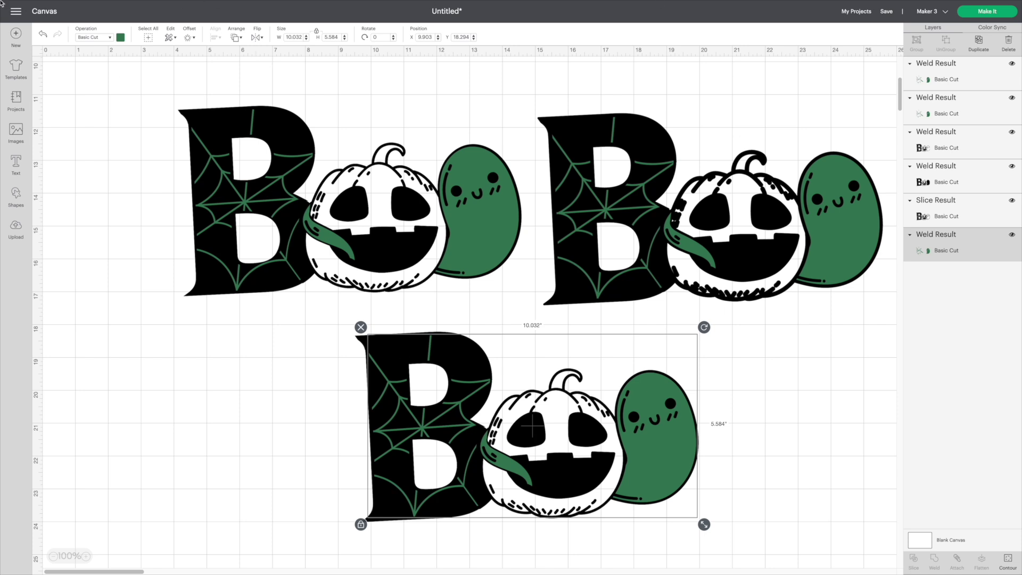
- Send the project to cutting preparation and set all materials to load on a mat
click(996, 14)
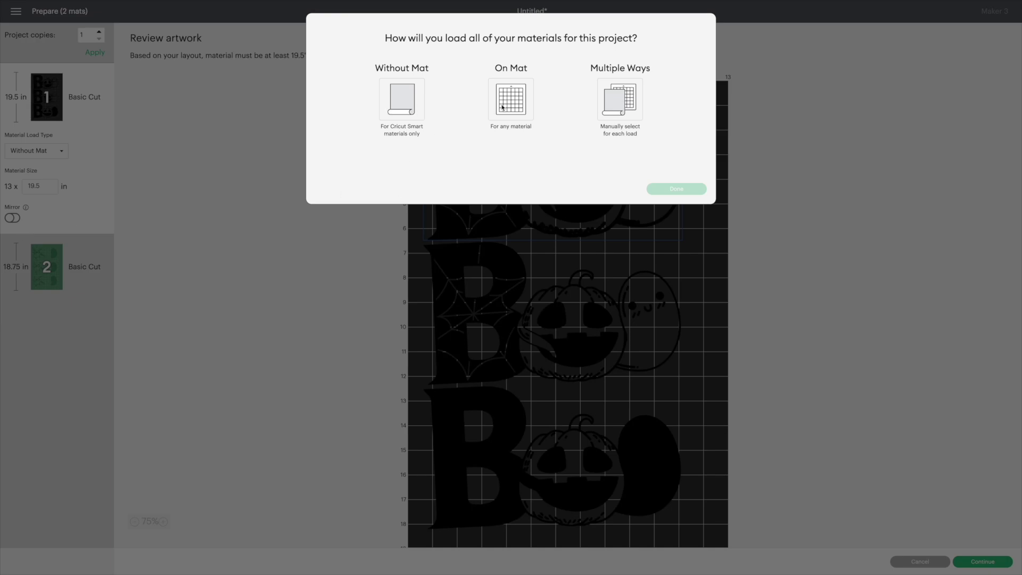
click(502, 108)
click(695, 191)
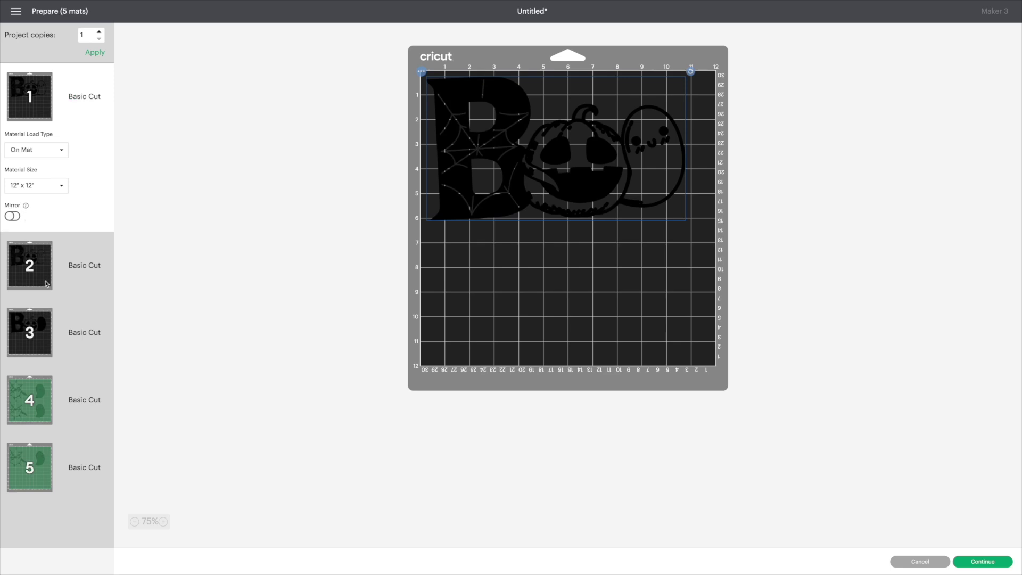
- Set the black mat's material size to 12" x 19" and mirror it
click(55, 186)
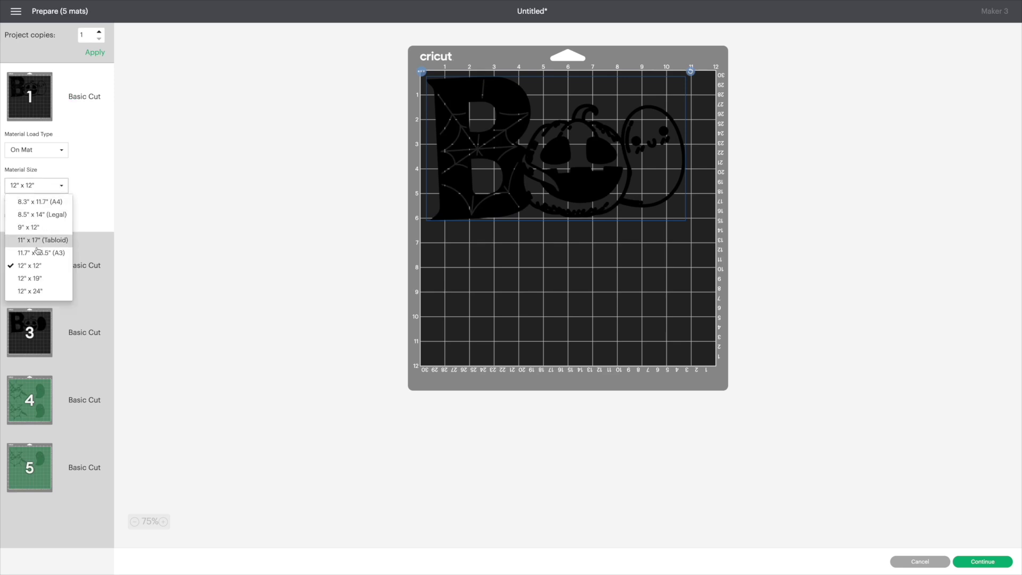
click(32, 278)
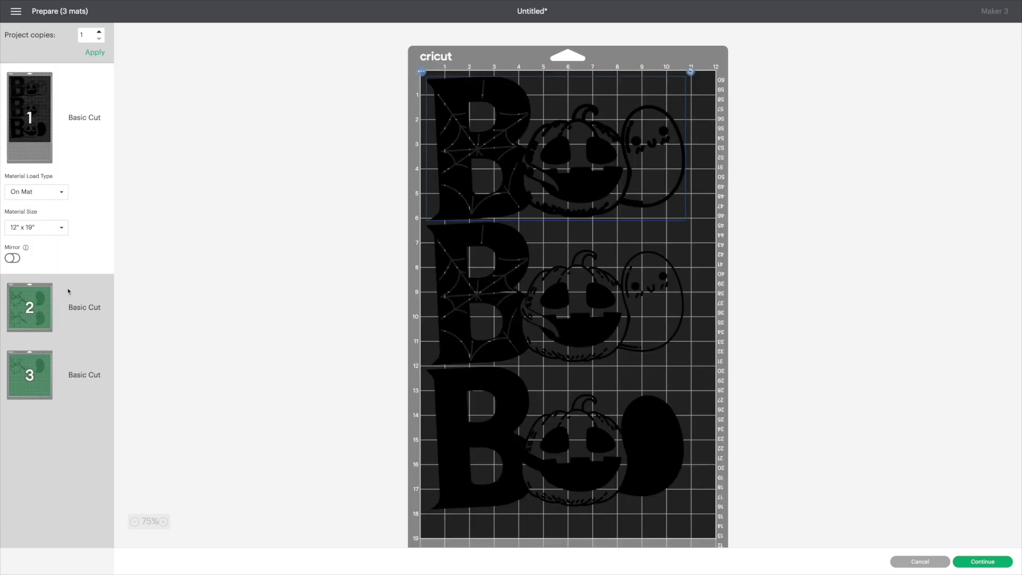
click(12, 258)
- Set the first green mat's material size to 12" x 19" and mirror it
click(37, 301)
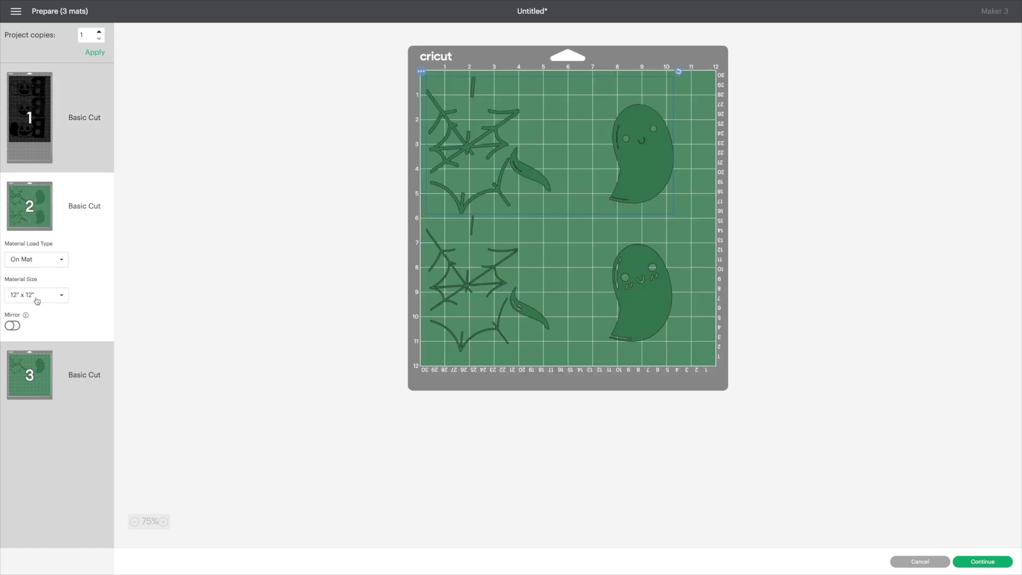
click(34, 293)
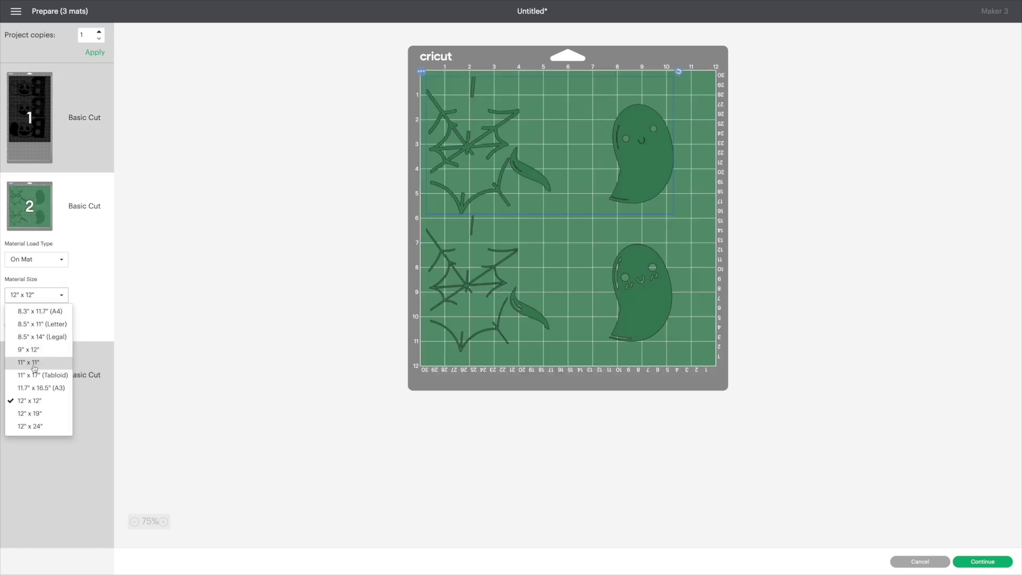
click(39, 414)
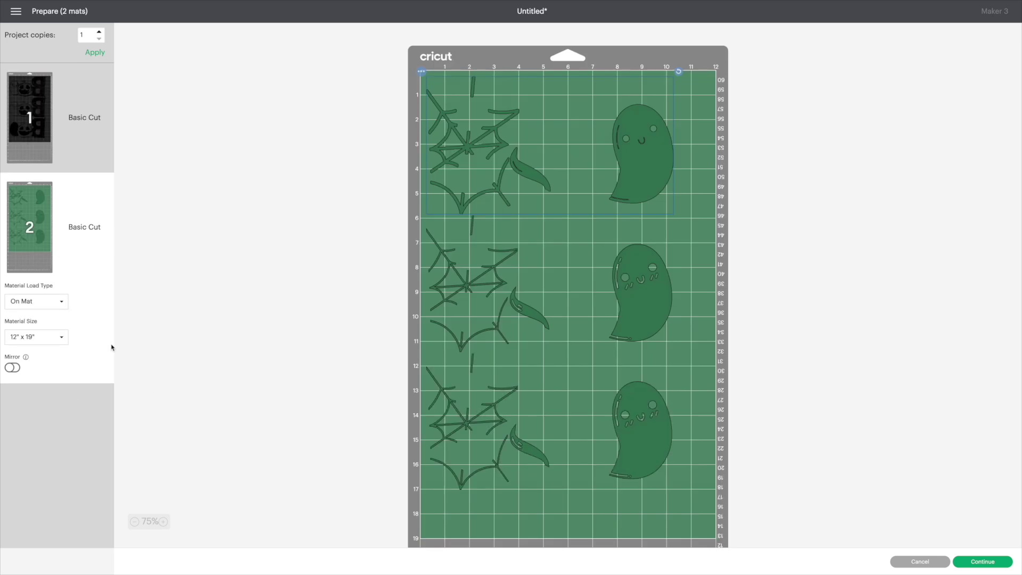
click(11, 367)
mouse_move(891, 3)
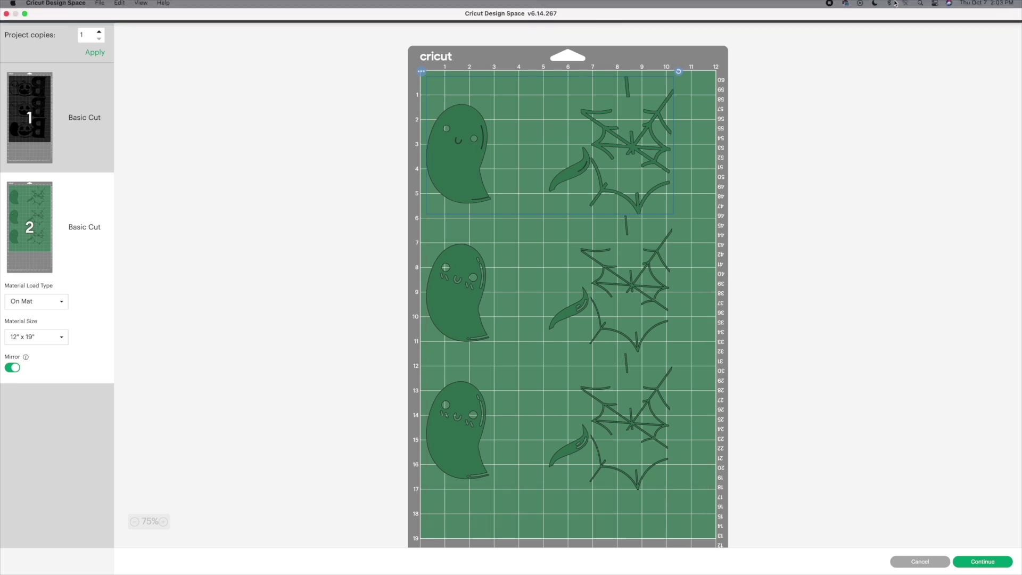